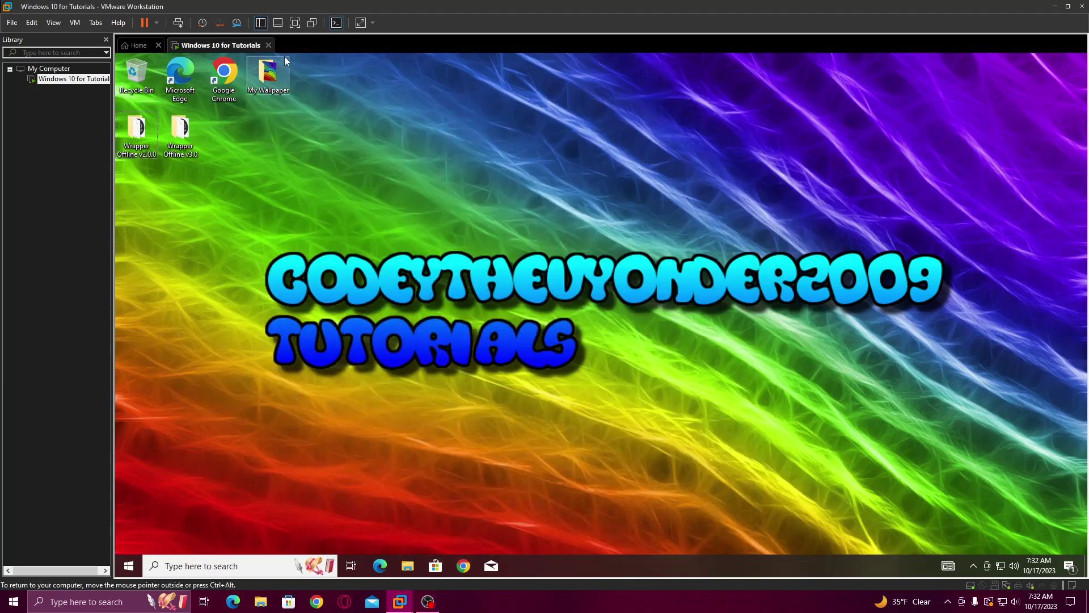
Put the Windows 10 virtual machine into full screen and open the View menu
click(294, 23)
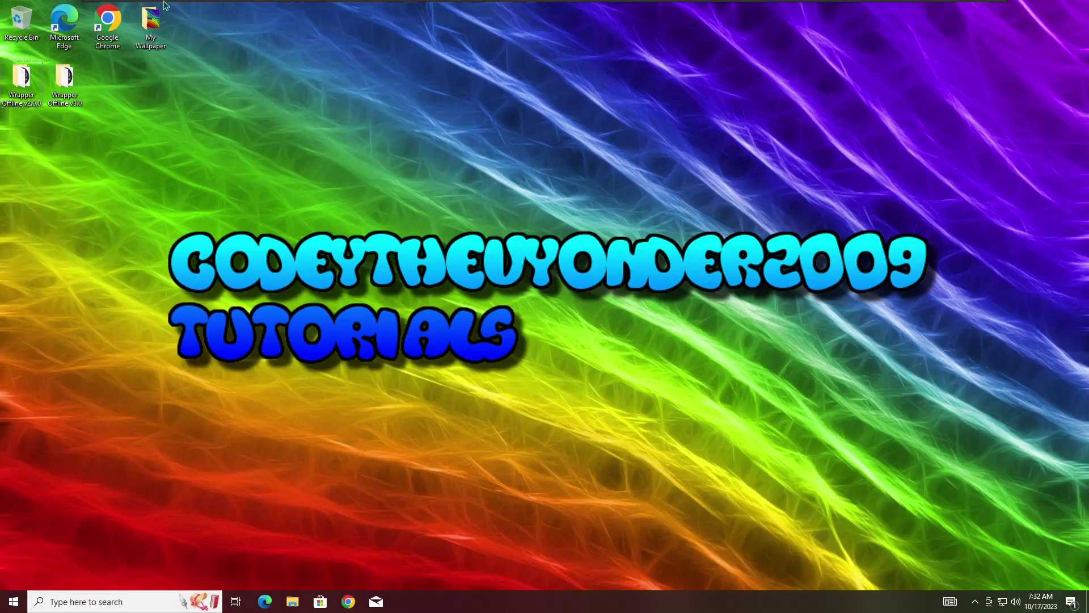
click(162, 8)
click(189, 35)
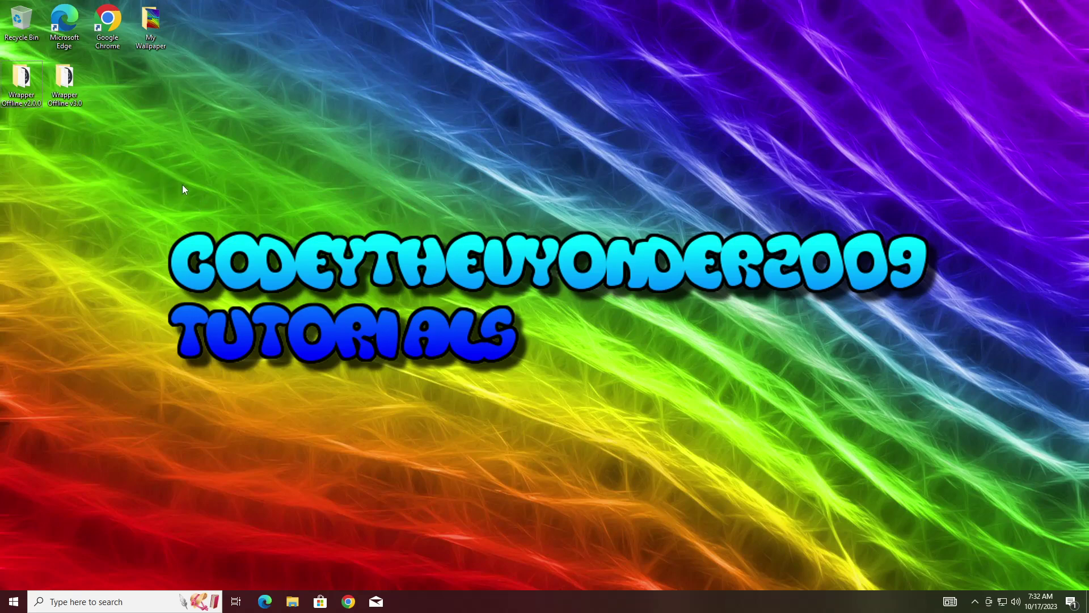
drag(237, 184, 293, 197)
double_click(67, 95)
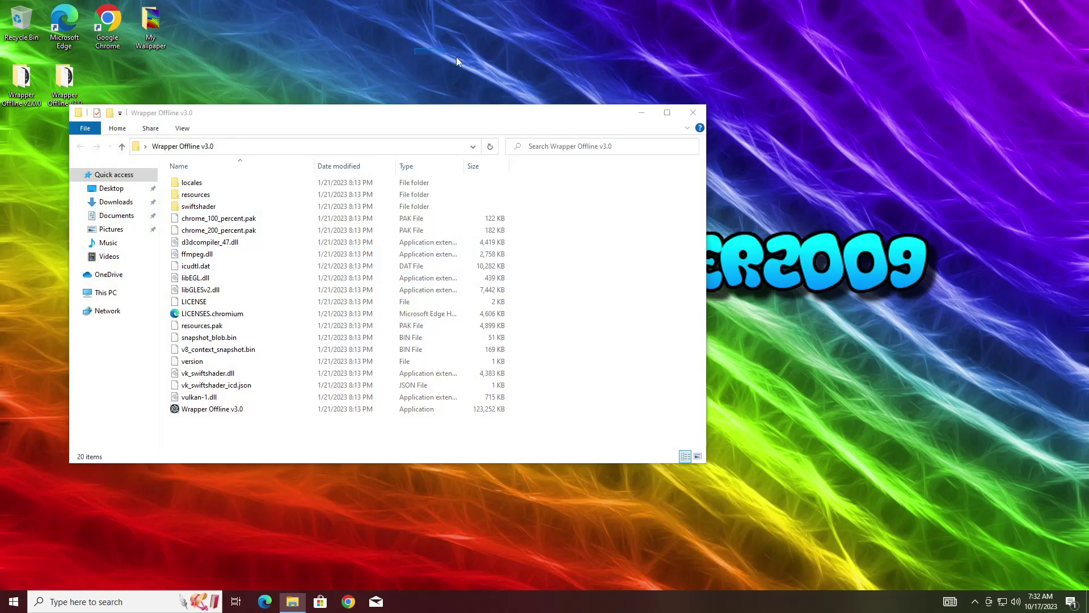
double_click(216, 199)
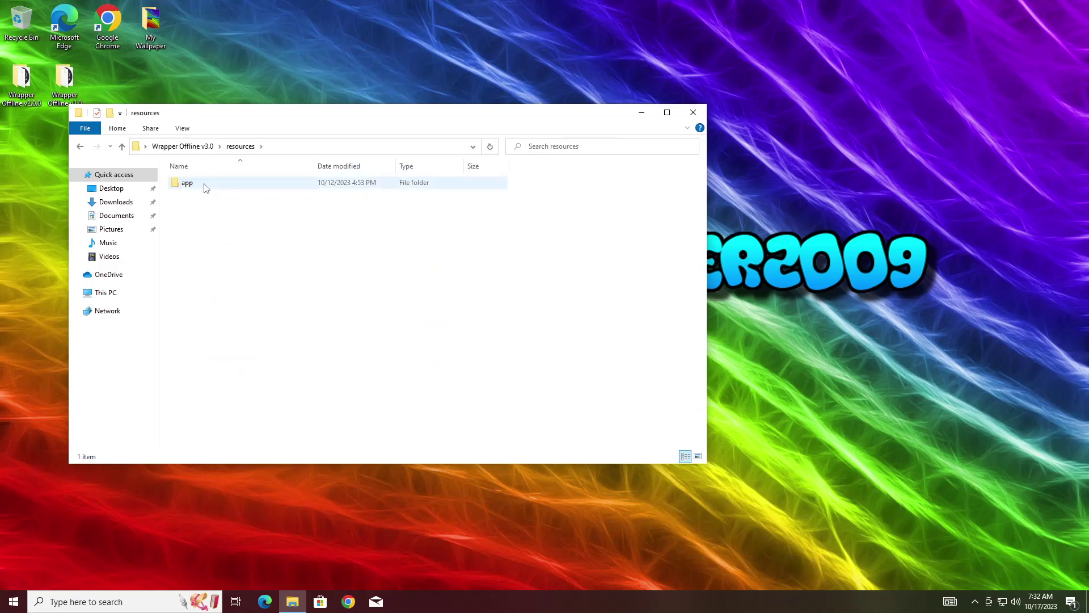
click(80, 146)
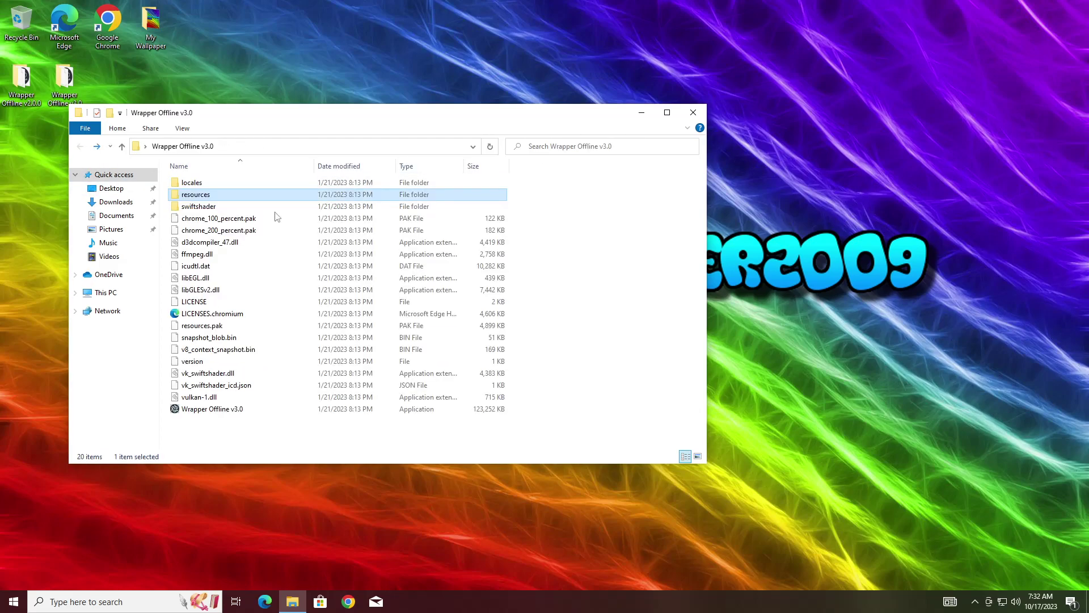
click(693, 113)
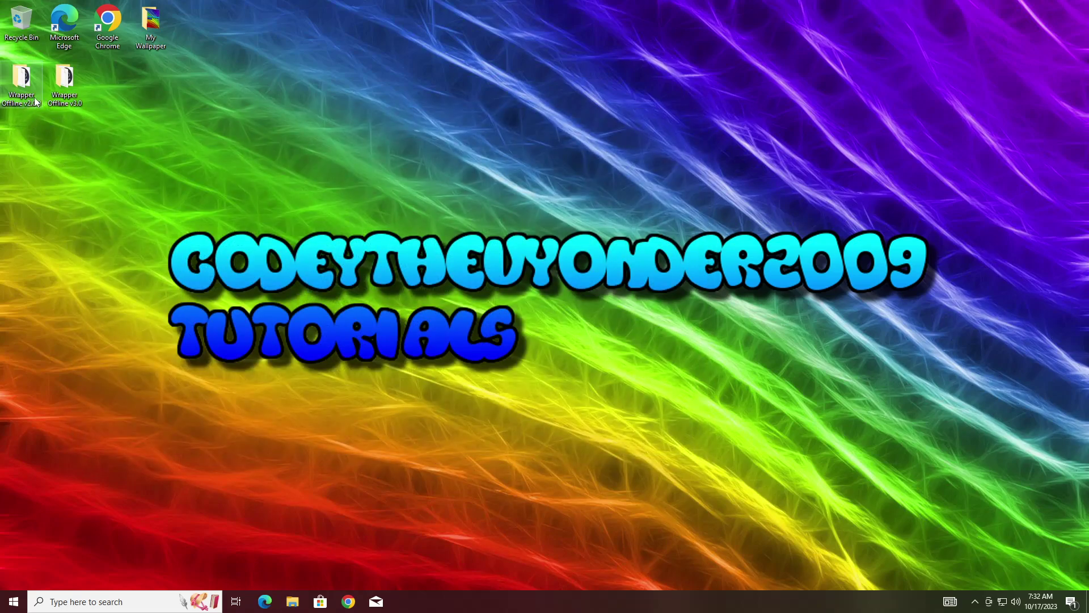
double_click(23, 81)
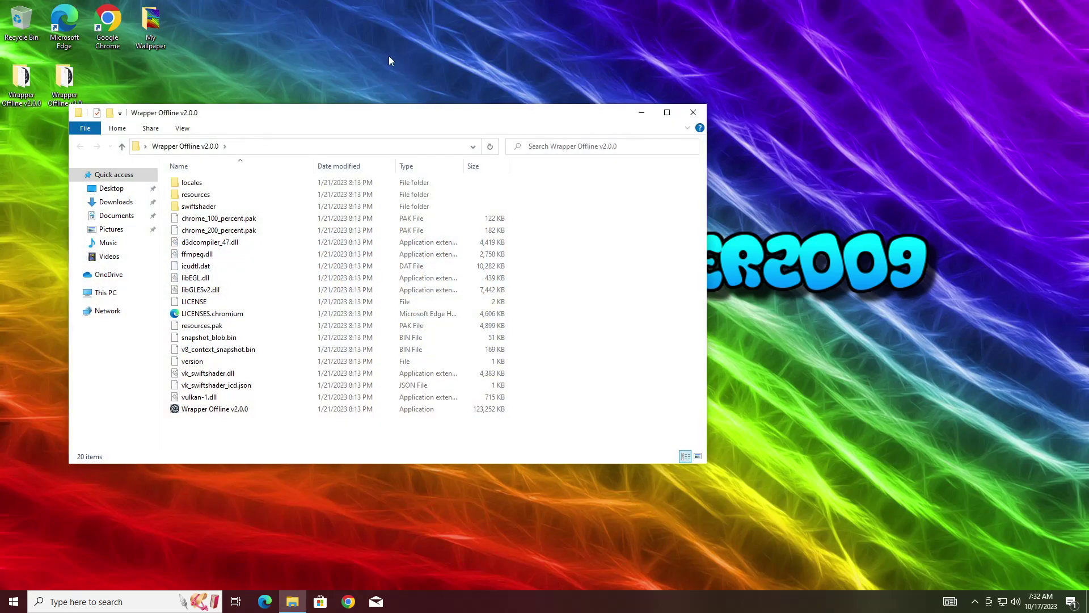
click(692, 112)
double_click(76, 90)
click(693, 113)
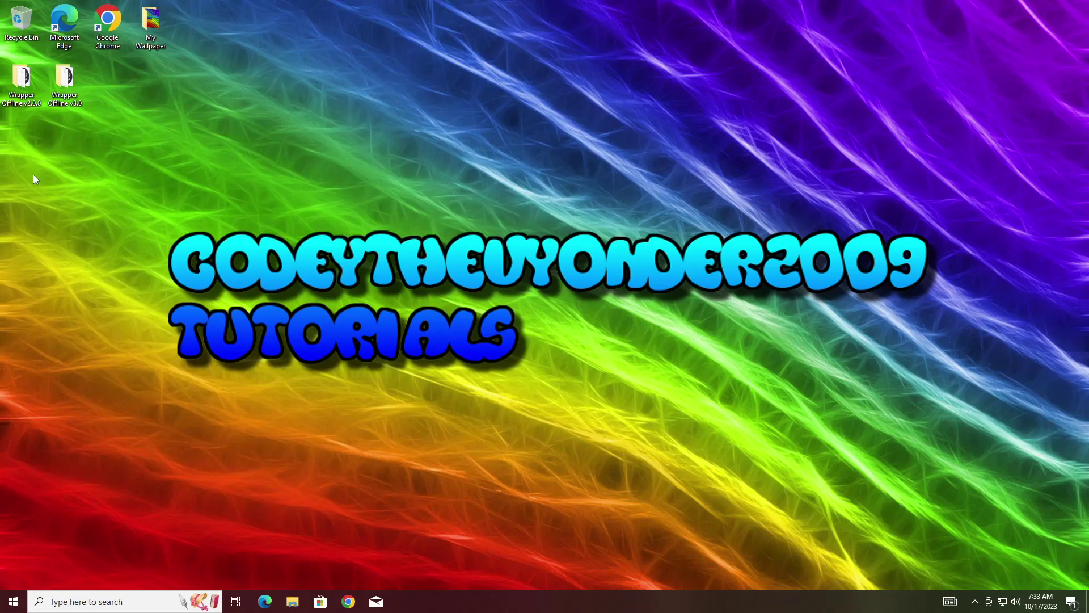
Navigate into Wrapper Offline v2.0.0 > resources > app > _ASSETS
double_click(32, 79)
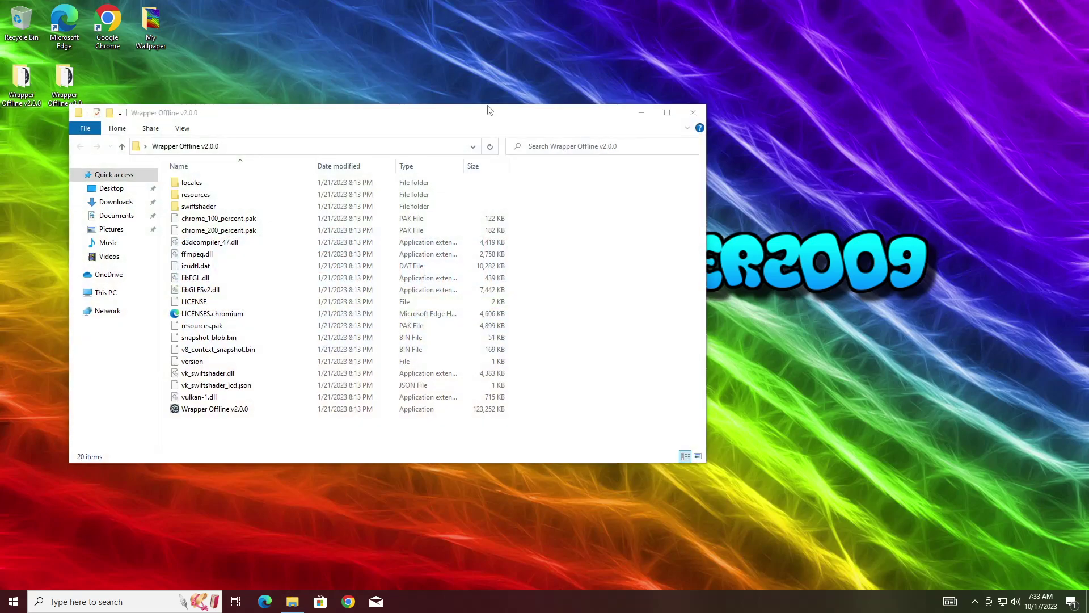
double_click(206, 194)
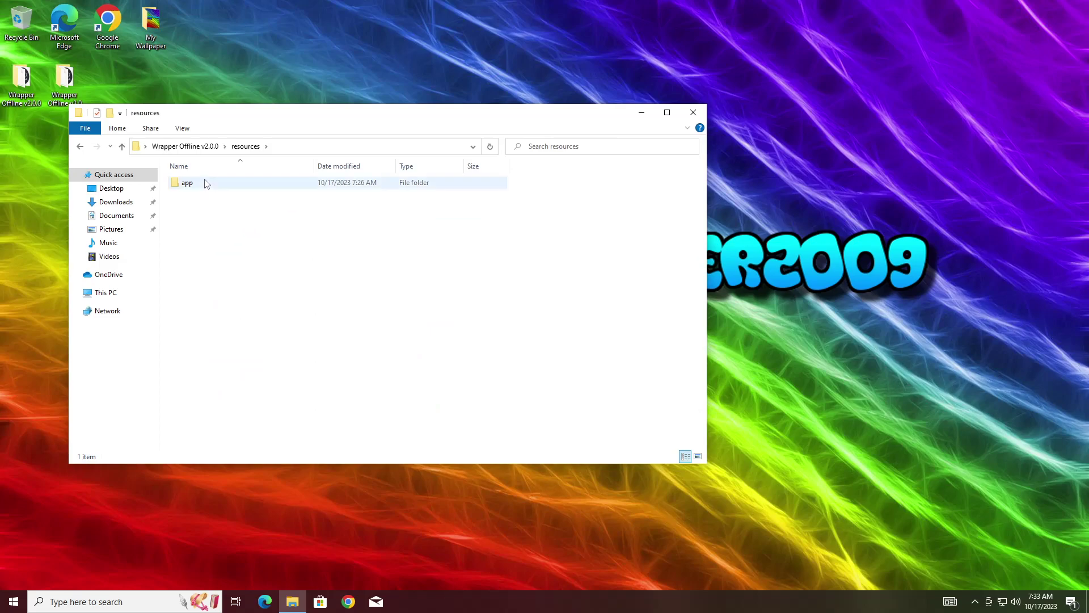
double_click(198, 186)
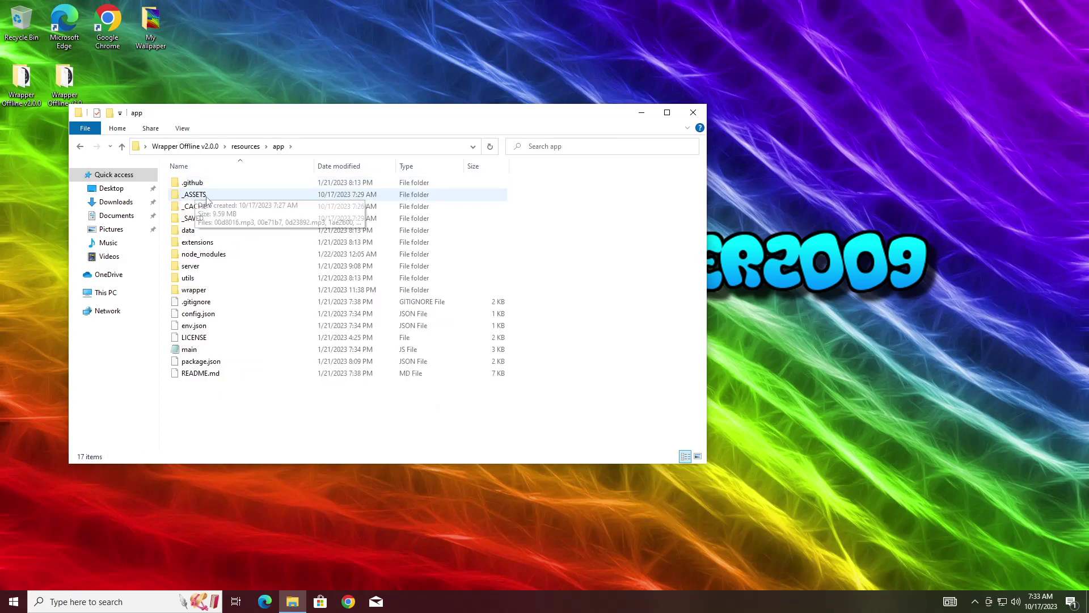
double_click(197, 195)
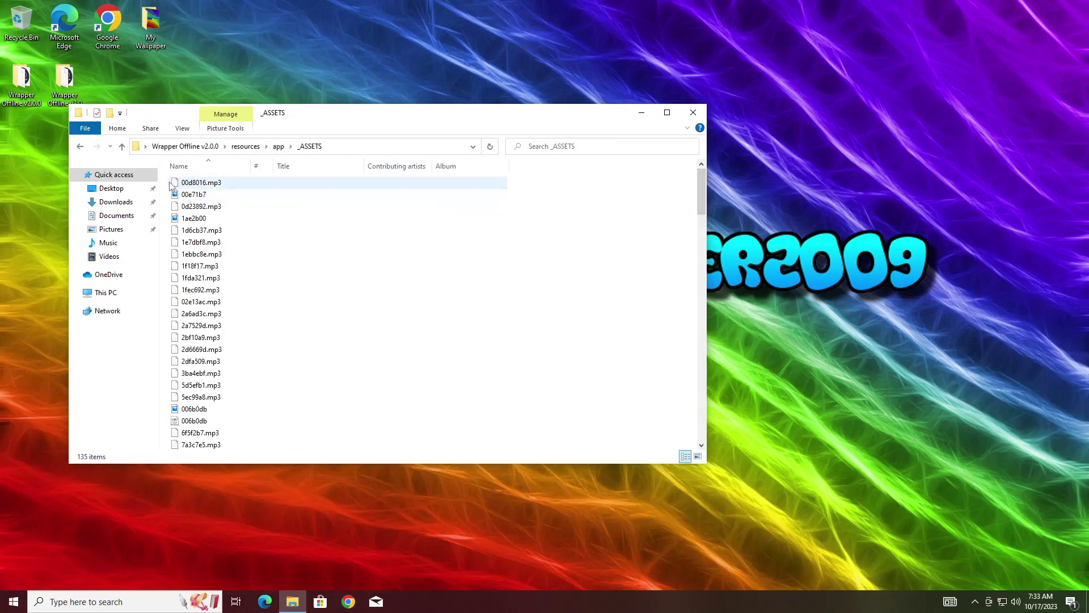
Copy all 135 asset files and close the v2.0.0 folder window
drag(169, 184, 170, 477)
key(ctrl+a)
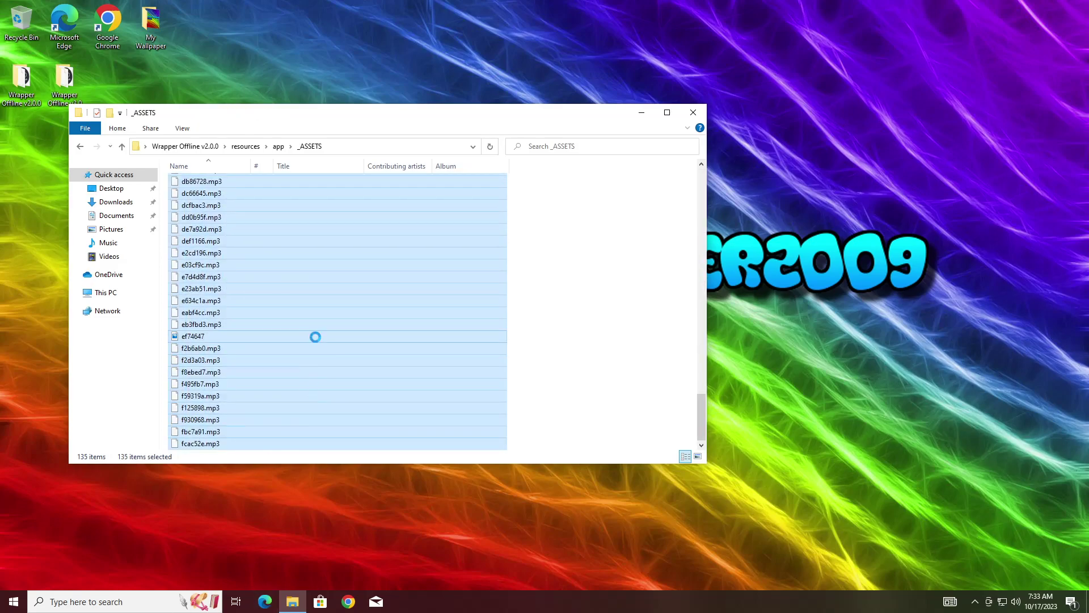
right_click(315, 337)
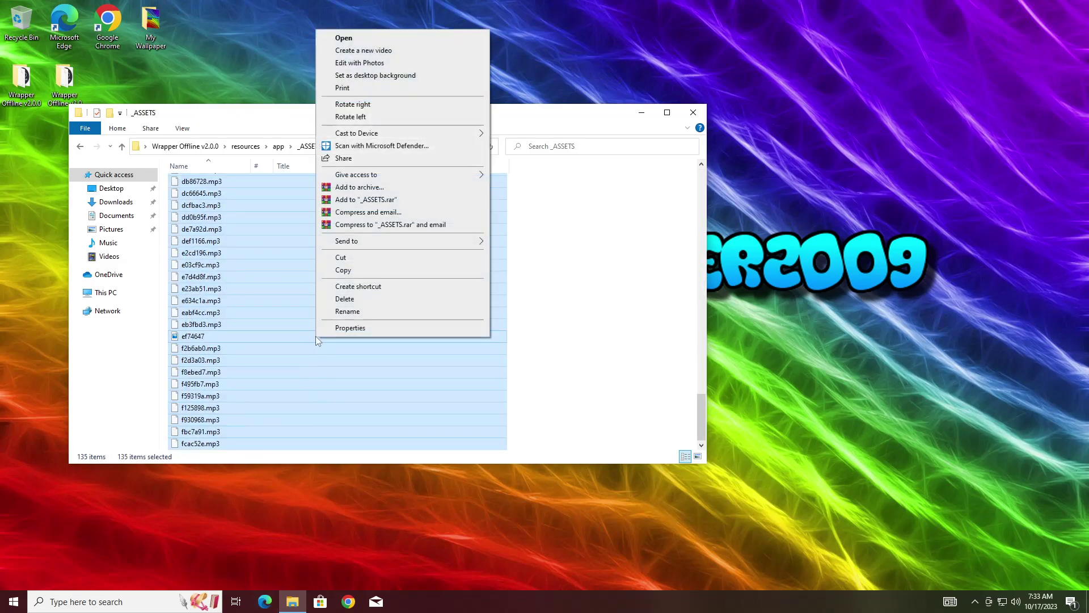
click(355, 272)
click(558, 281)
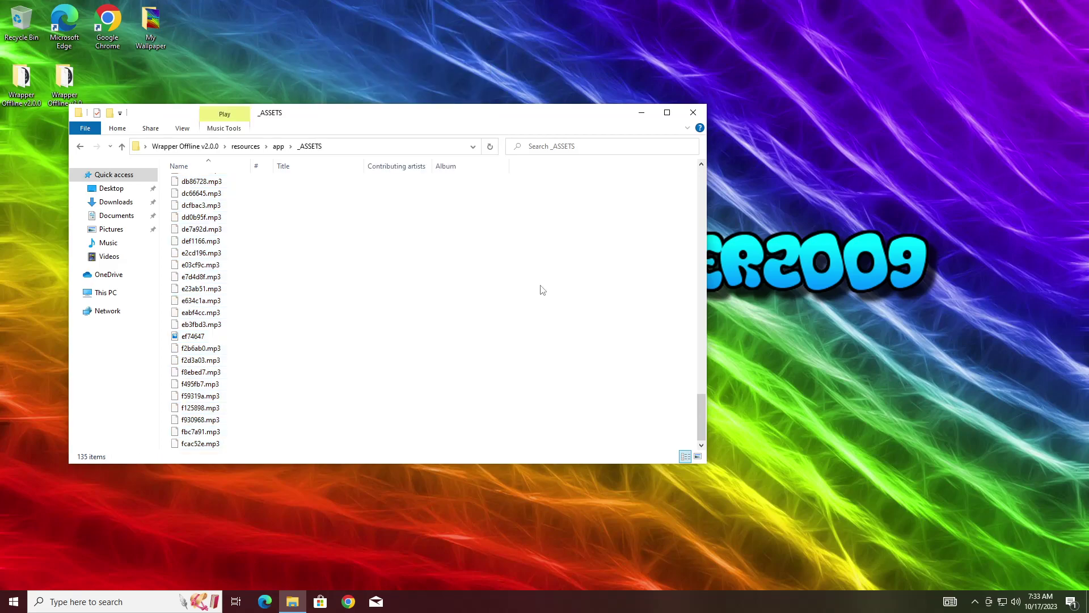
click(693, 113)
Navigate into Wrapper Offline v3.0 > resources > app > _ASSETS
double_click(64, 81)
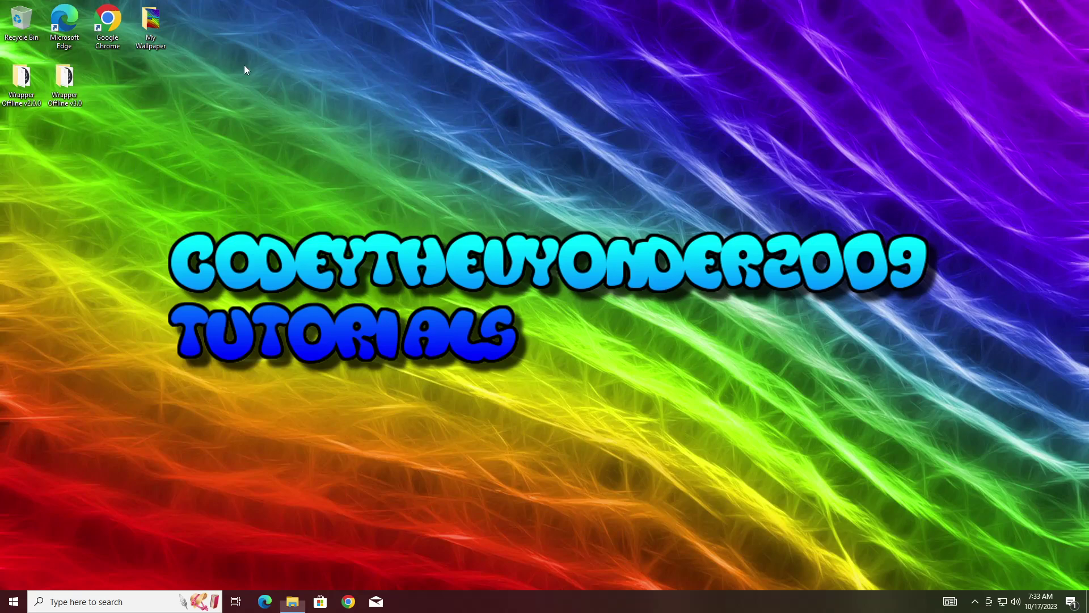
drag(307, 36, 360, 54)
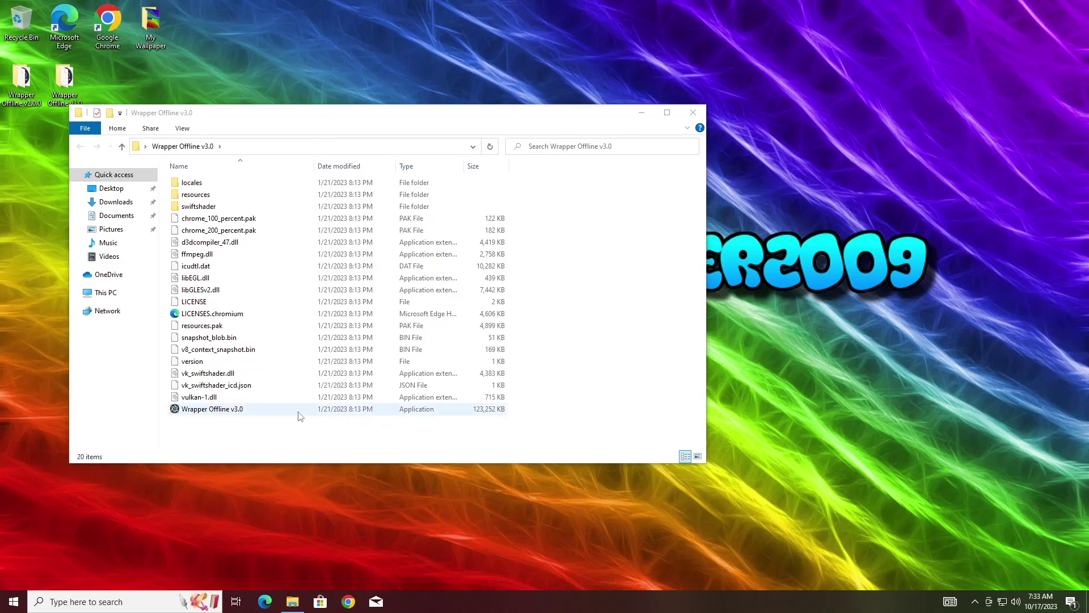
click(329, 455)
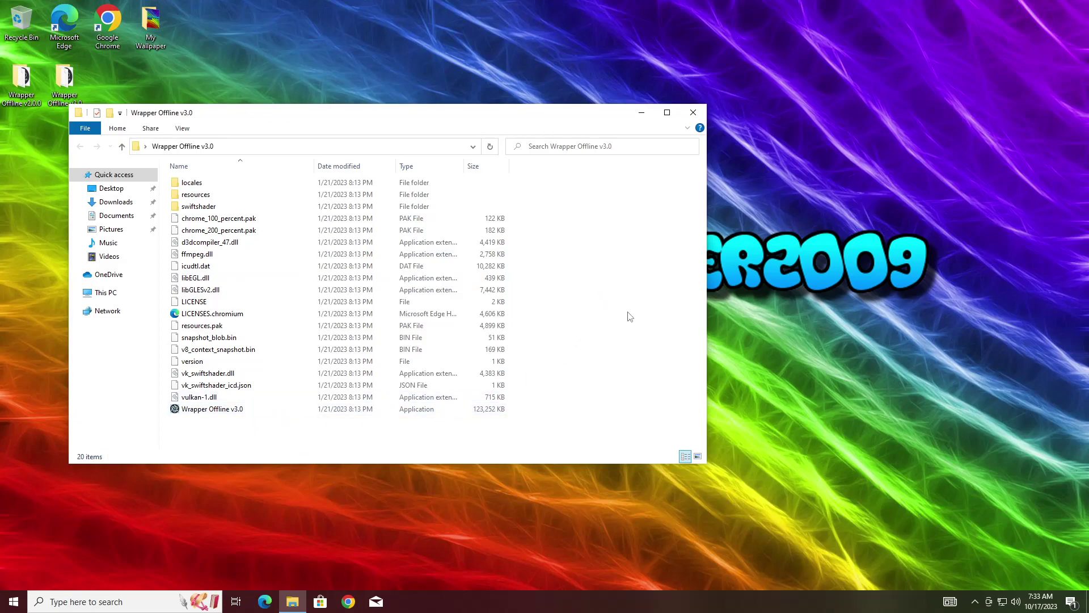
double_click(229, 194)
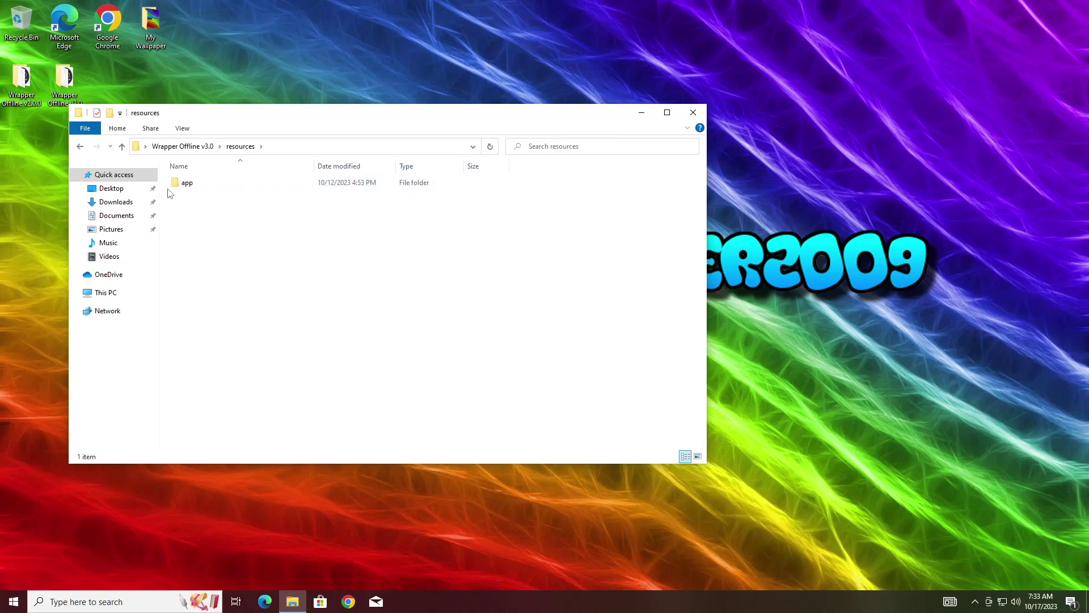
double_click(188, 185)
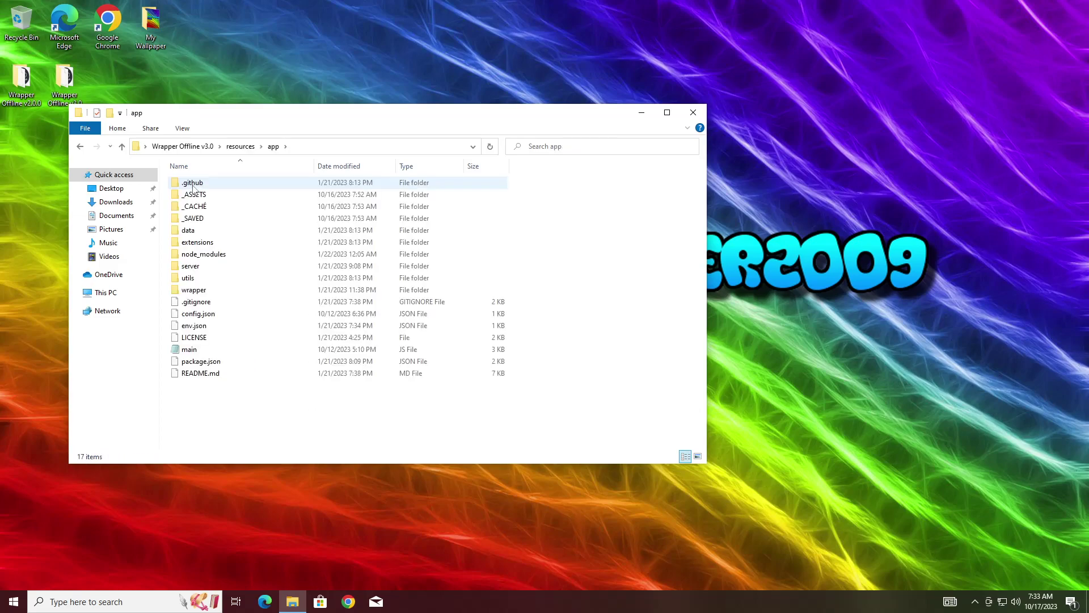
double_click(201, 200)
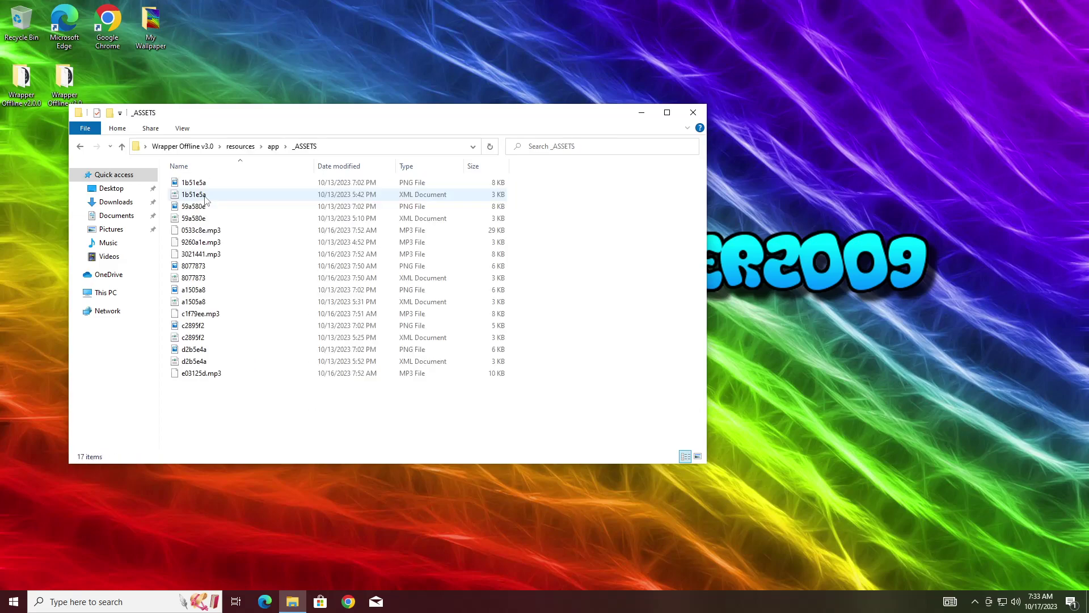
Paste the copied assets into v3.0's _ASSETS folder and refresh to show 152 items
right_click(260, 415)
click(299, 489)
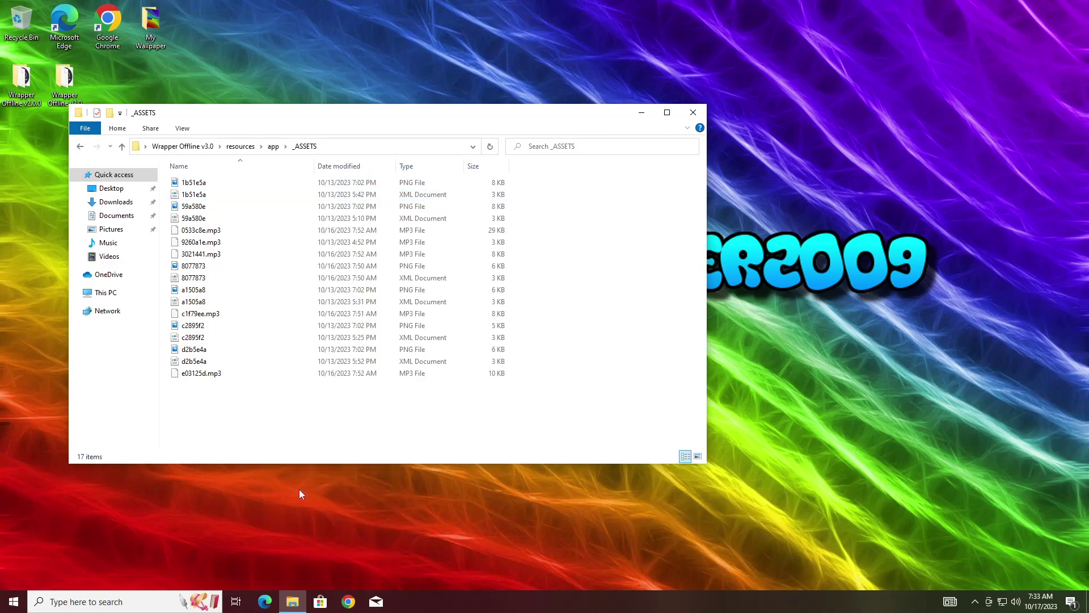
click(562, 335)
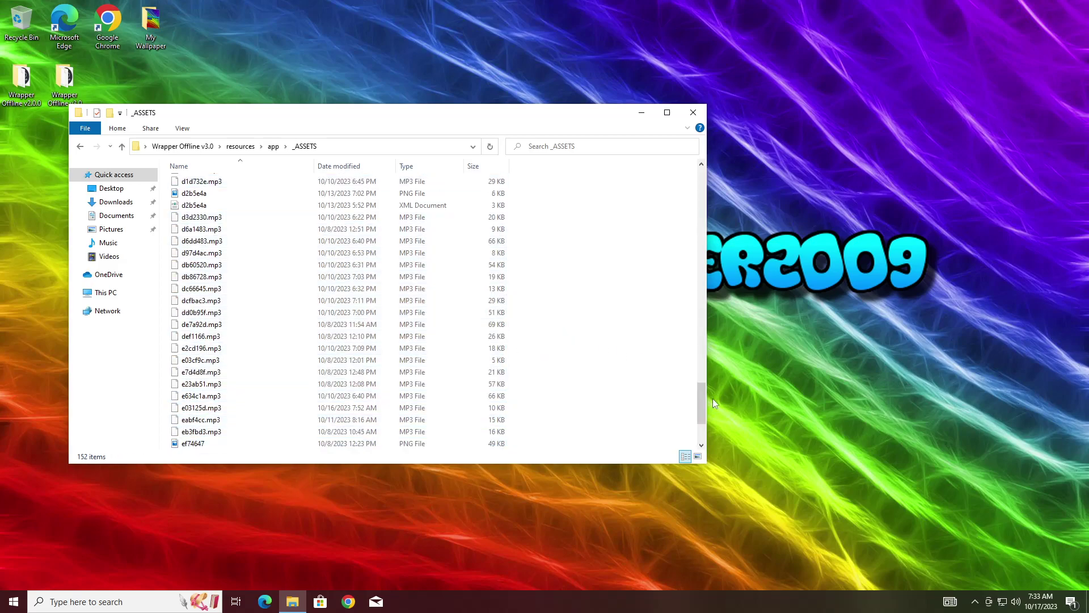
scroll(681, 398, up, 20)
right_click(634, 215)
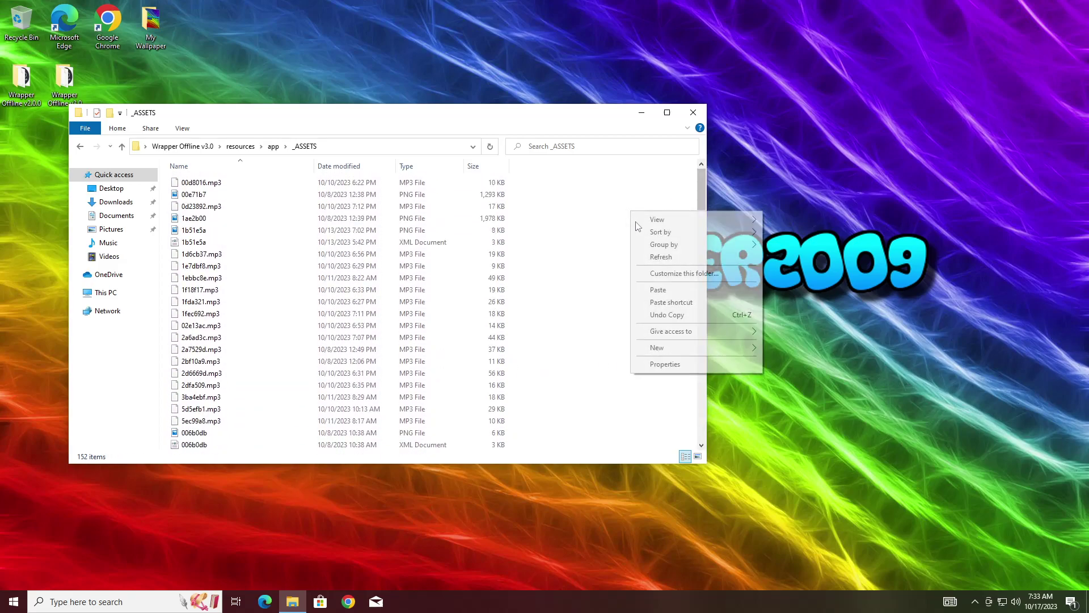
click(660, 256)
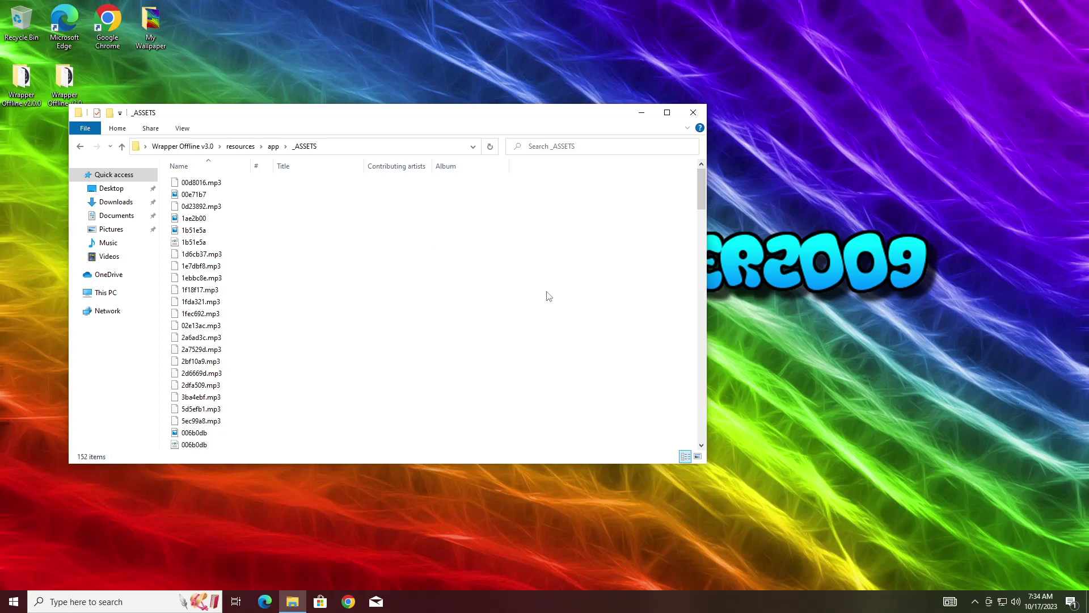
mouse_move(705, 191)
mouse_down()
mouse_move(681, 393)
mouse_move(681, 189)
mouse_up()
Close the v3.0 window and navigate into Wrapper Offline v2.0.0 > resources > app > _SAVED
click(81, 146)
click(76, 147)
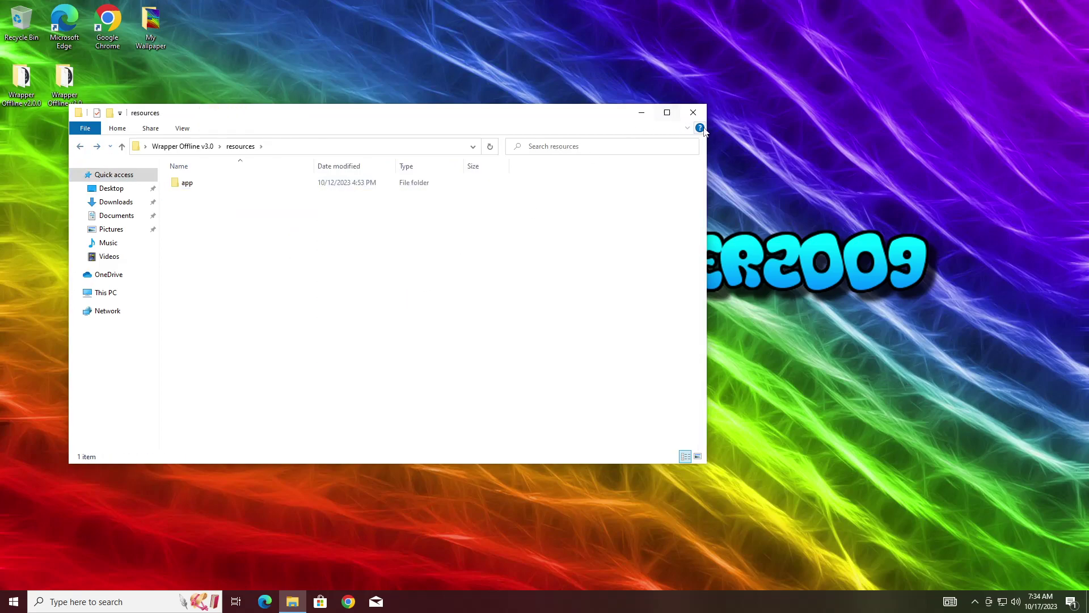
click(693, 111)
double_click(22, 81)
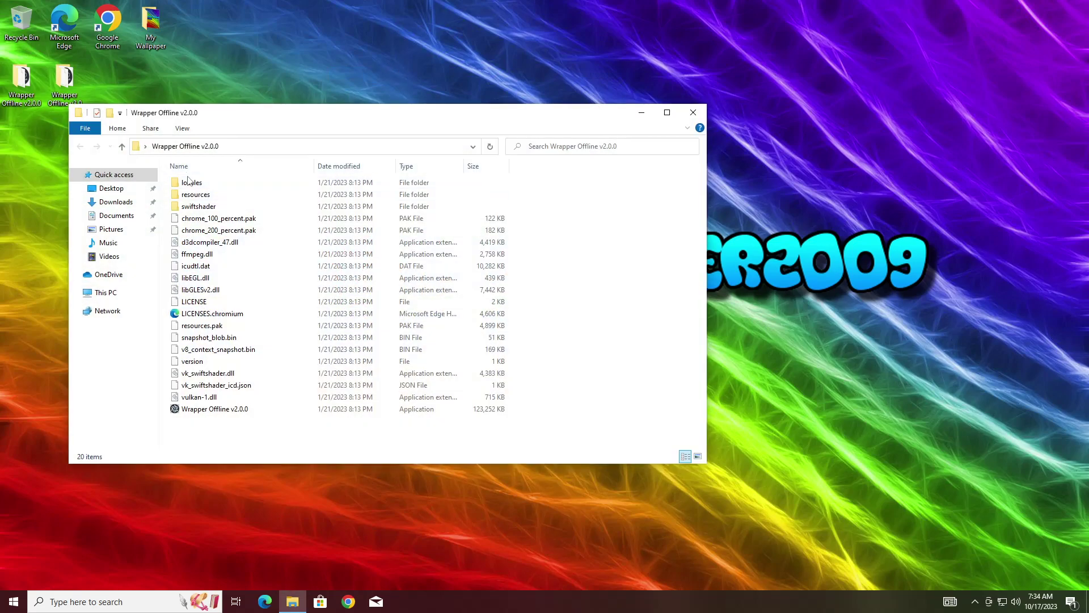
double_click(200, 195)
click(200, 186)
double_click(200, 191)
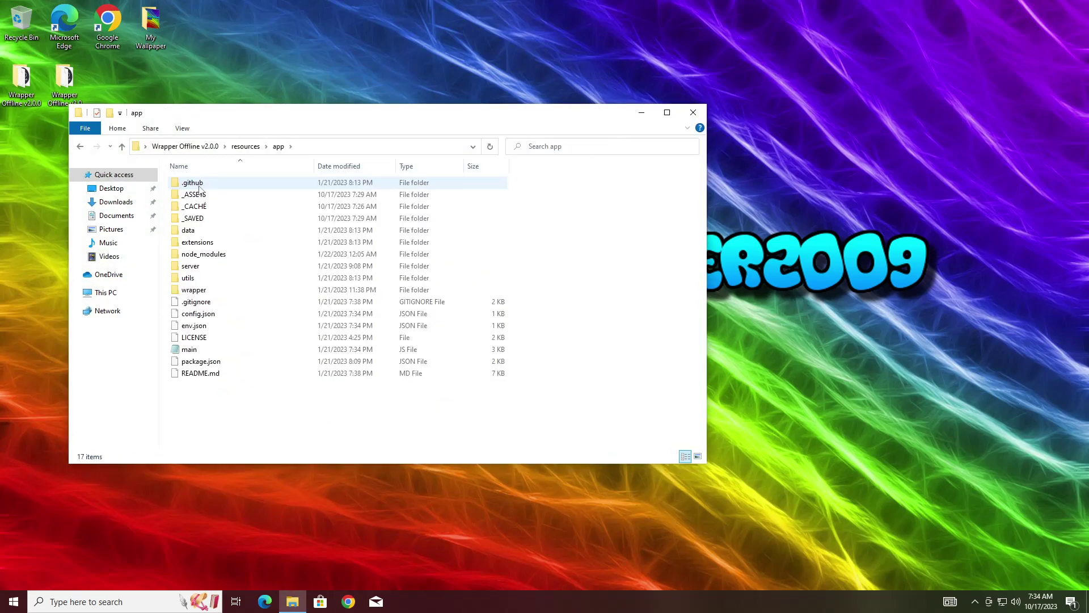
double_click(200, 219)
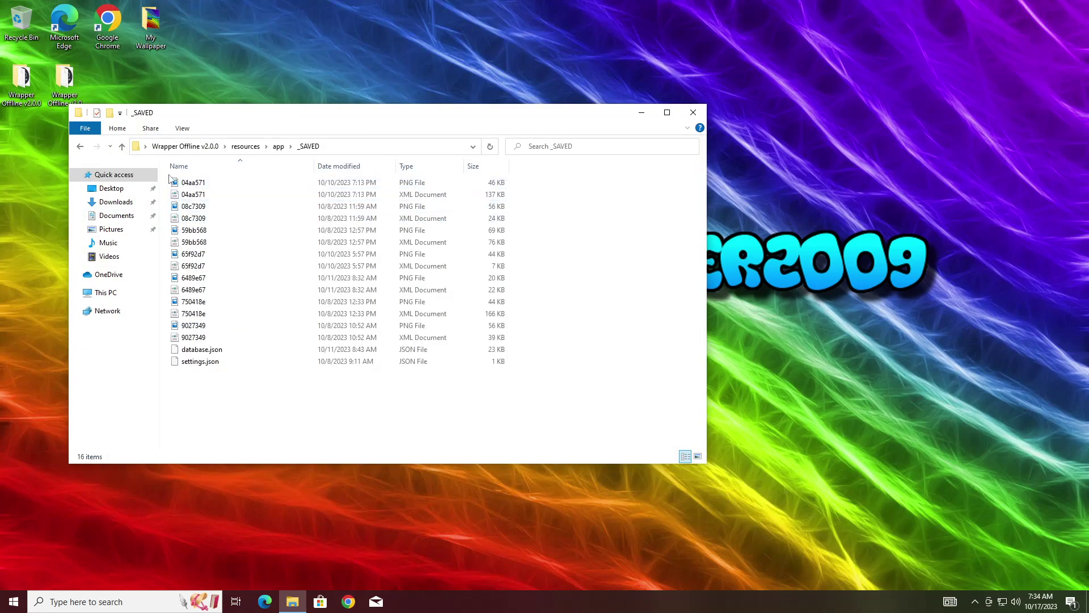
Copy all 16 saved files and close the v2.0.0 _SAVED folder window
drag(167, 179, 255, 385)
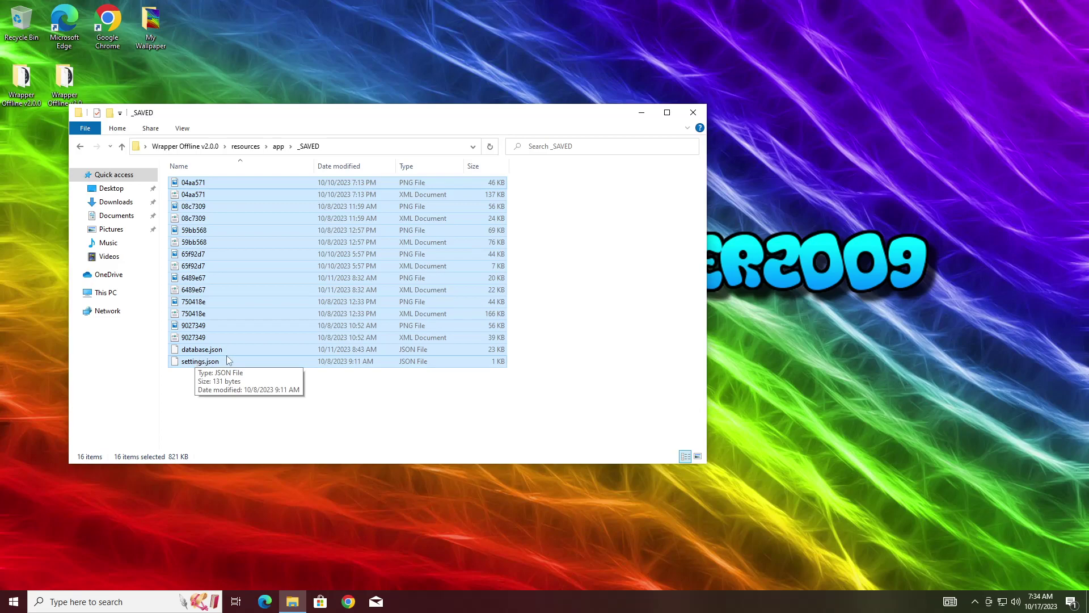
mouse_move(193, 313)
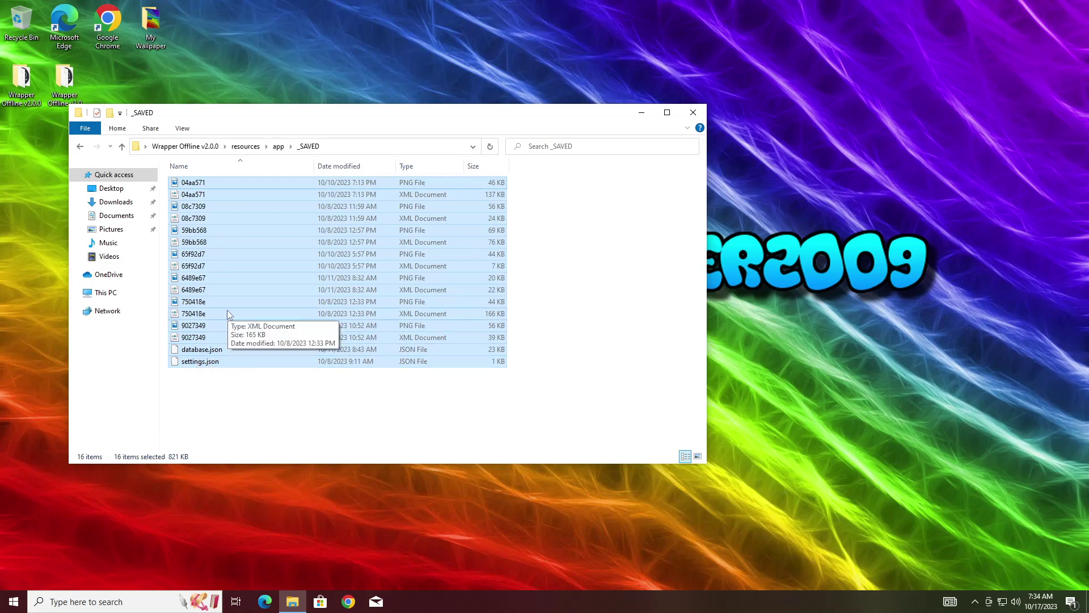
right_click(225, 291)
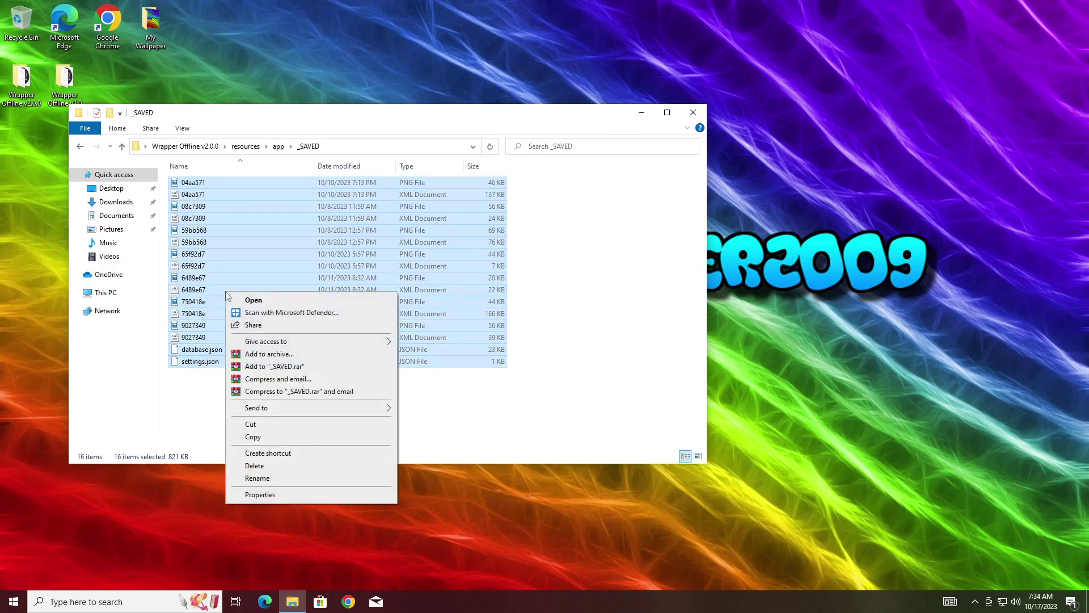
click(274, 439)
right_click(271, 322)
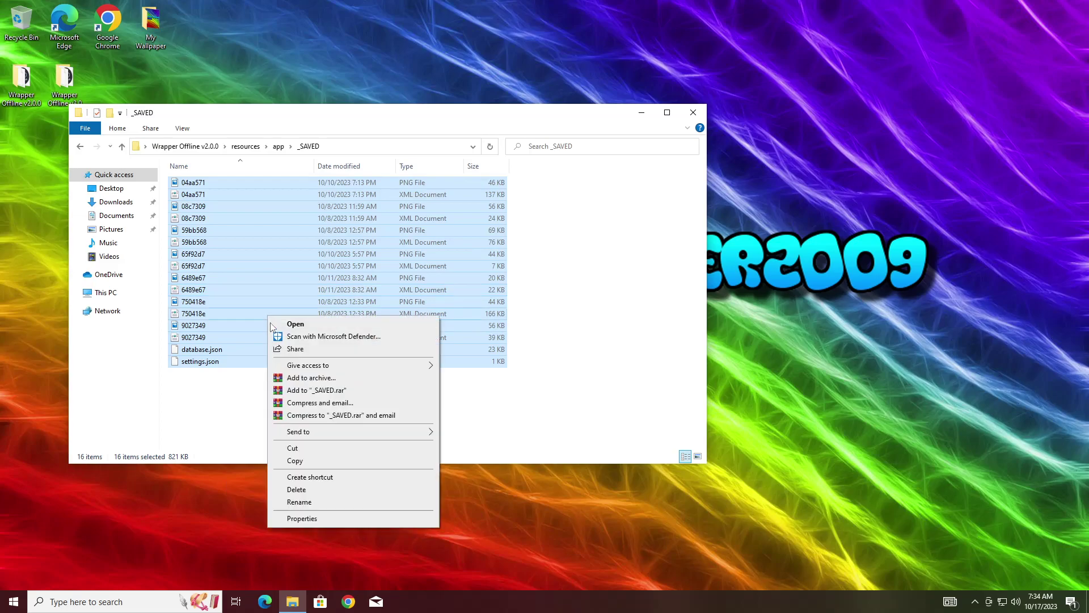
click(311, 462)
click(485, 434)
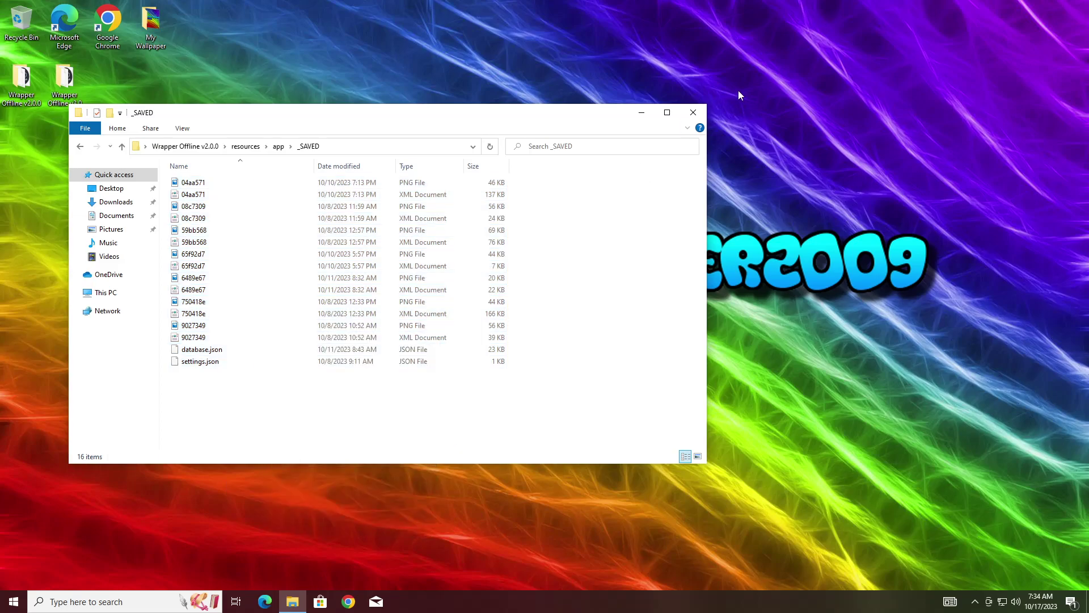
click(693, 111)
Navigate into Wrapper Offline v3.0 > resources > app > _SAVED
double_click(70, 101)
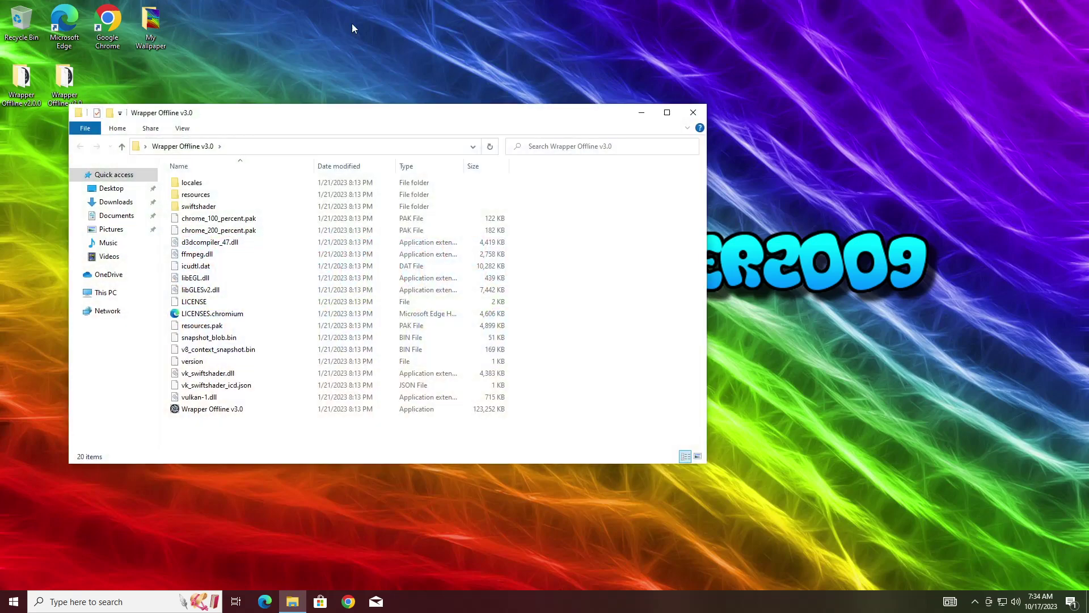
double_click(216, 195)
double_click(210, 187)
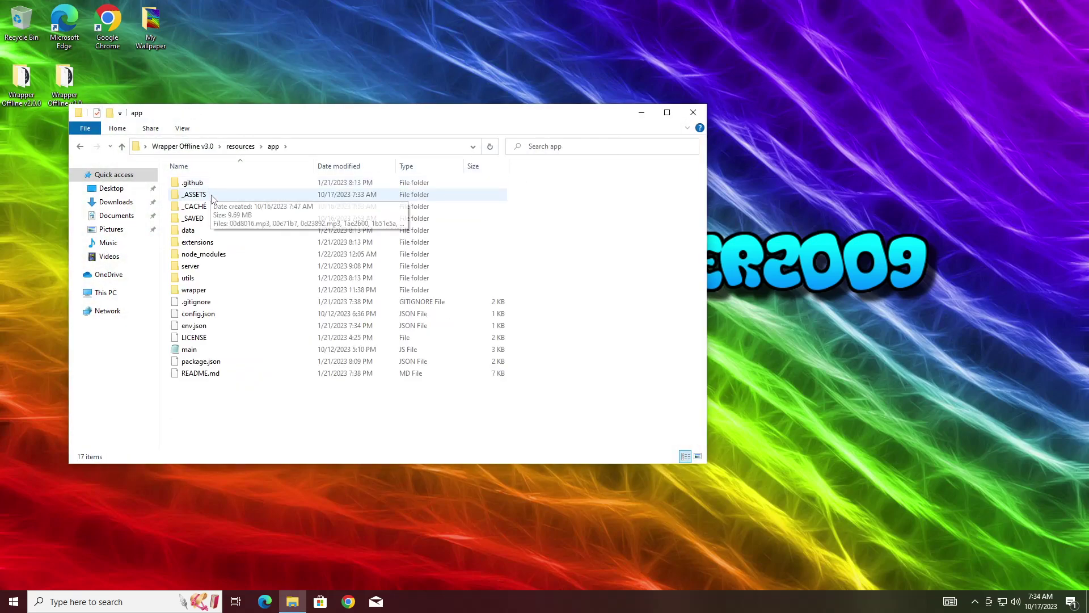
double_click(210, 220)
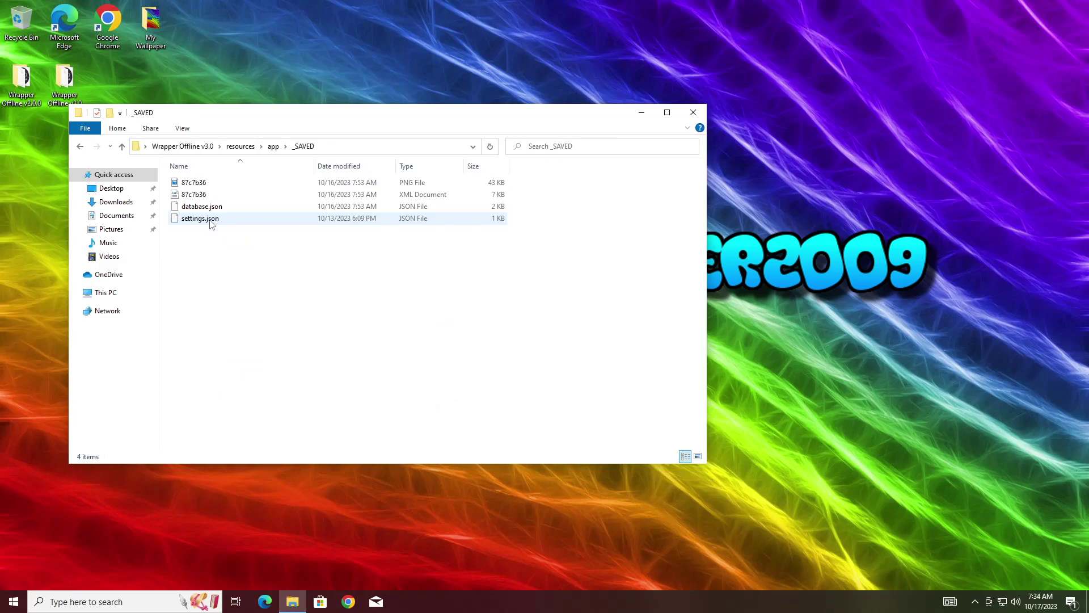
Paste the 16 saved files, replacing same-named ones, and refresh to show 18 items
right_click(264, 274)
click(294, 352)
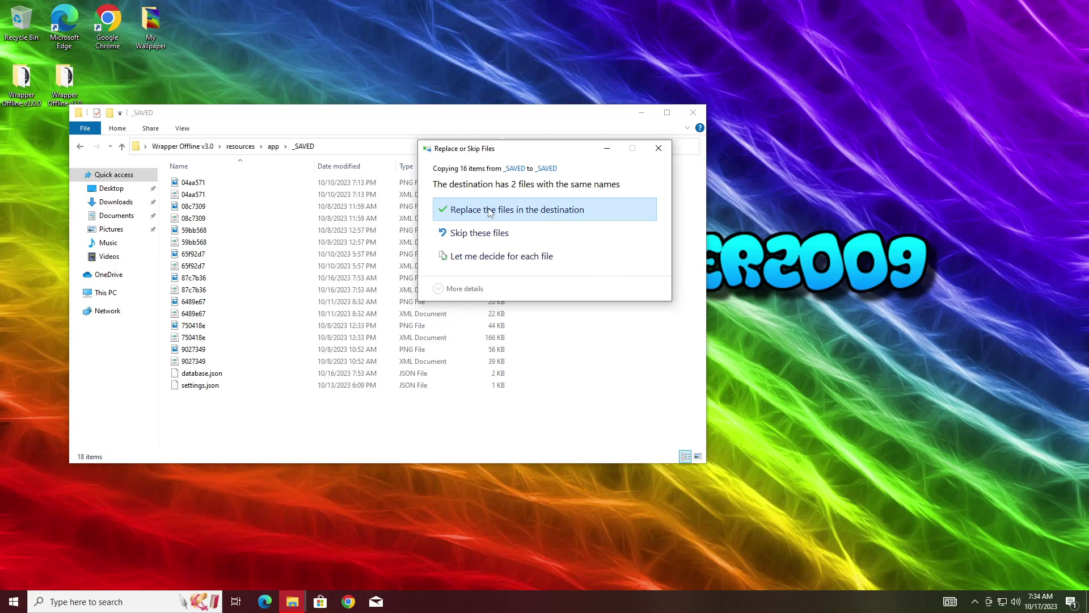
click(522, 212)
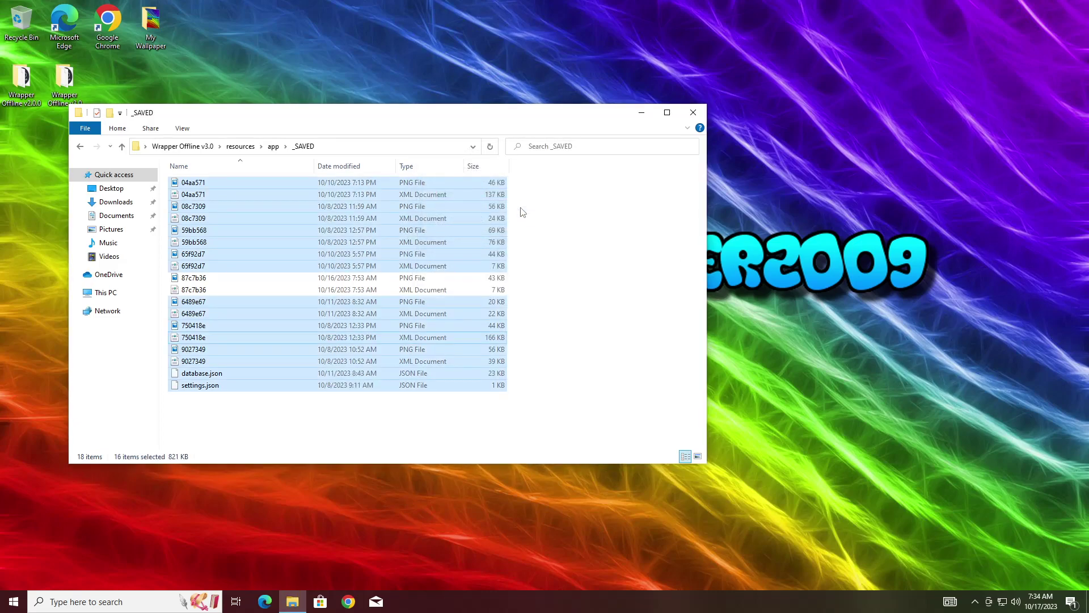
right_click(544, 226)
click(572, 271)
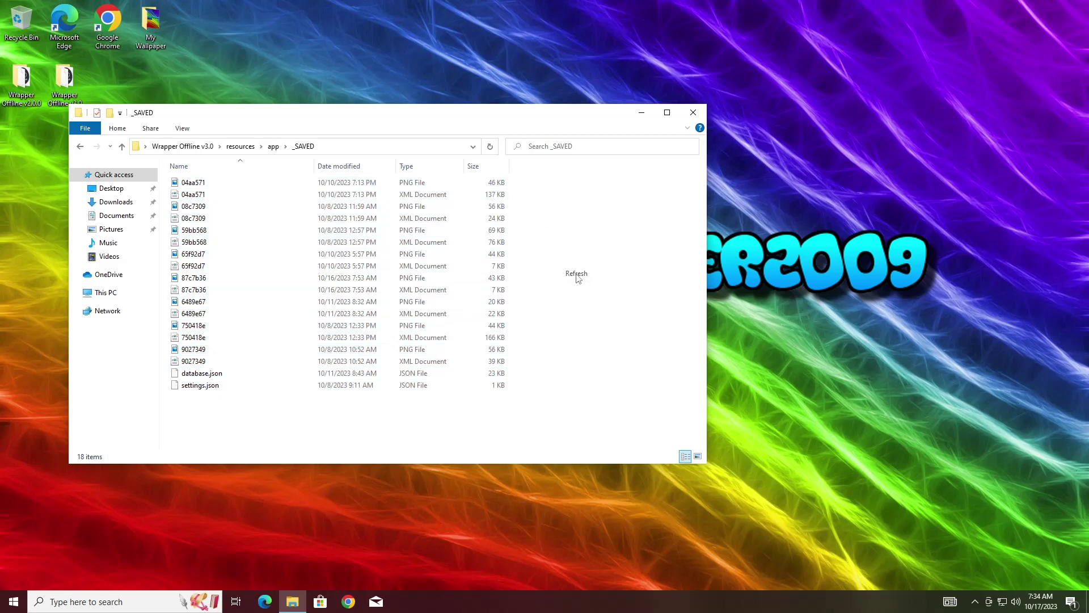
right_click(579, 264)
click(608, 308)
Return to the Wrapper Offline v3.0 folder and launch the Wrapper Offline v3.0 executable
click(79, 147)
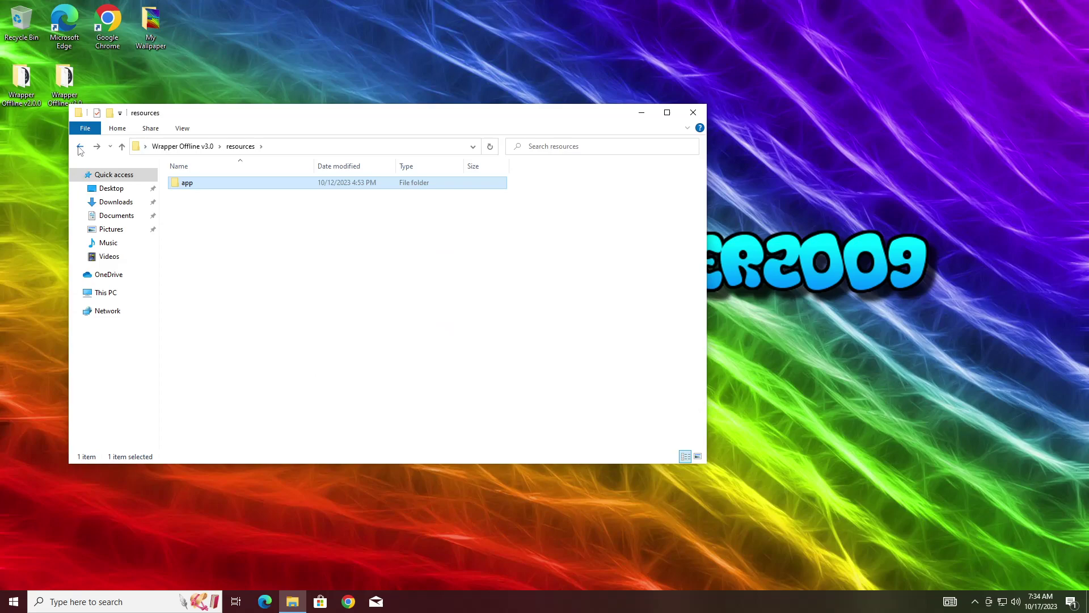
click(80, 147)
click(336, 439)
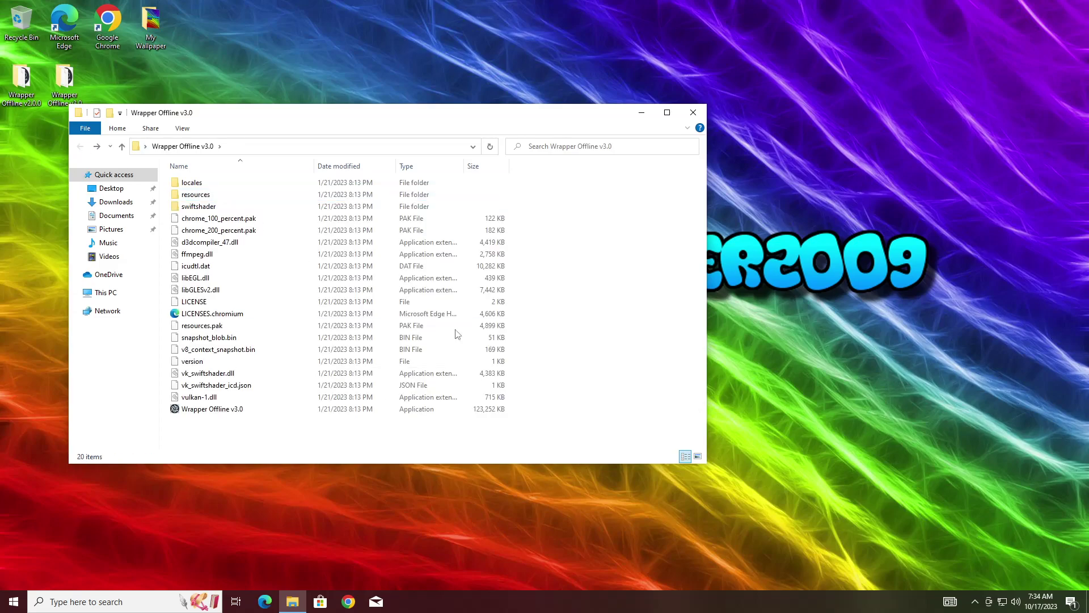
click(693, 112)
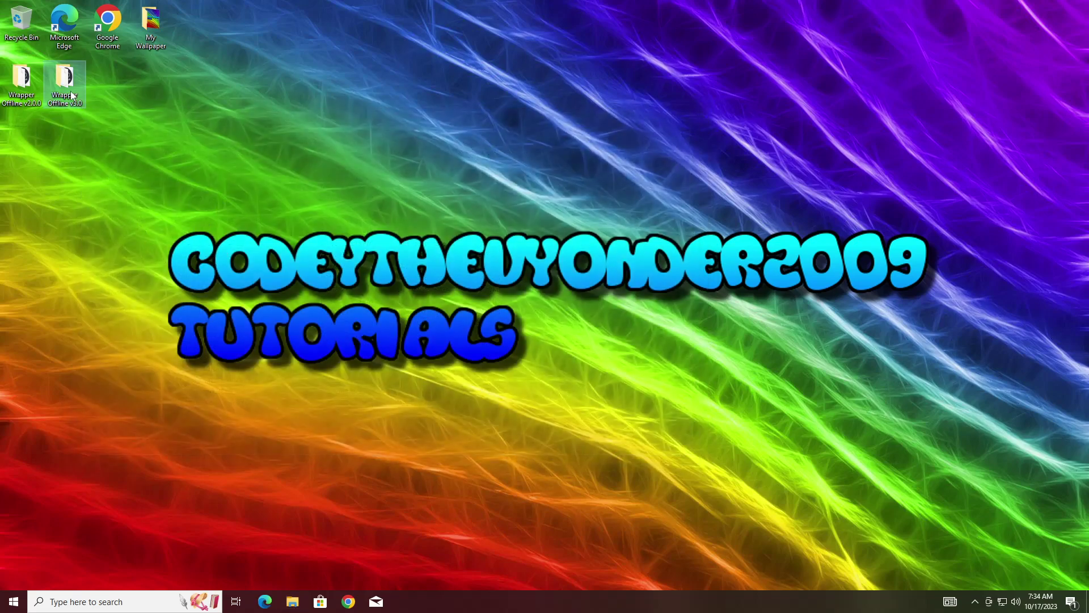
double_click(64, 78)
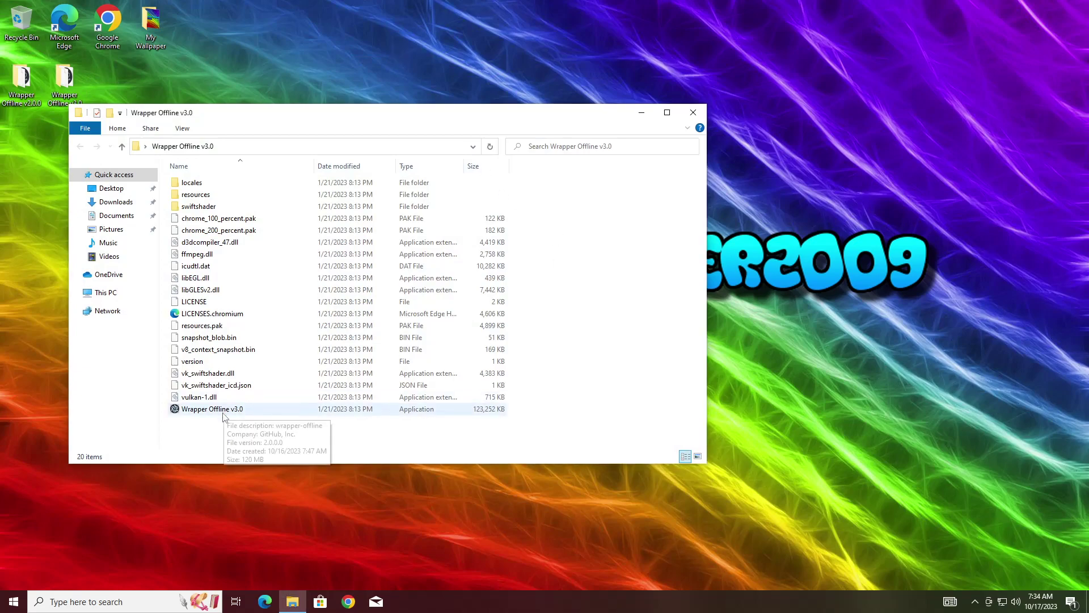
click(220, 410)
click(209, 433)
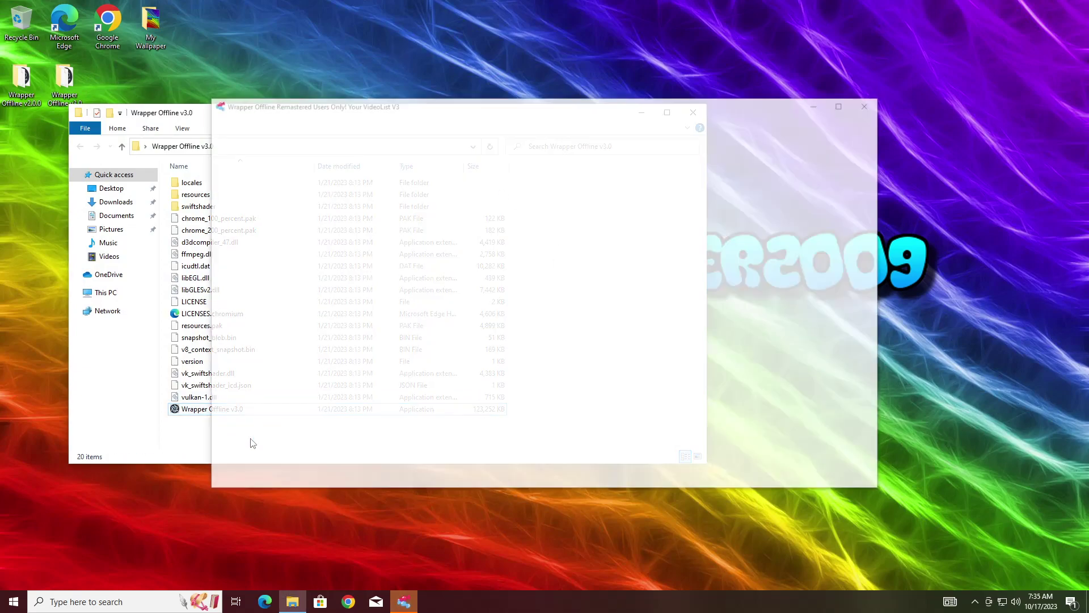
Close DevTools and start a new video with the Comedy World theme
click(191, 443)
click(841, 104)
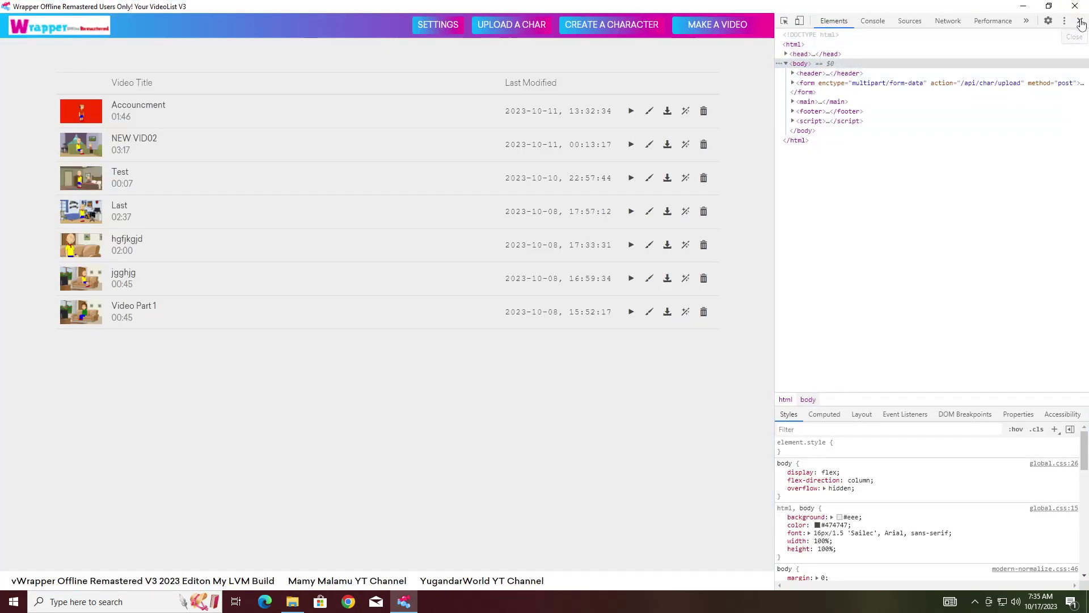
click(1082, 25)
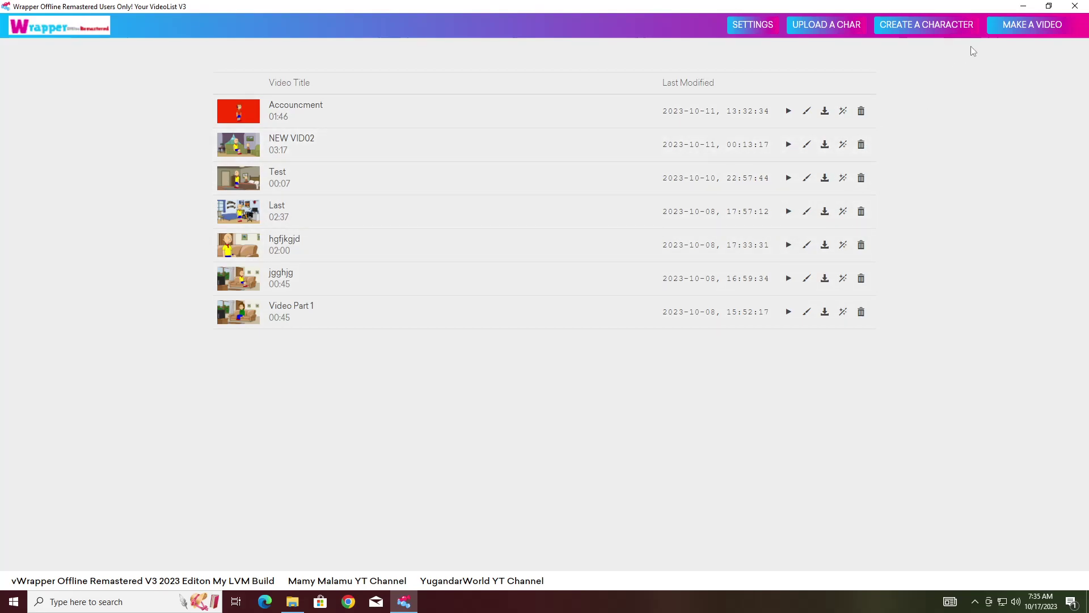
click(1002, 29)
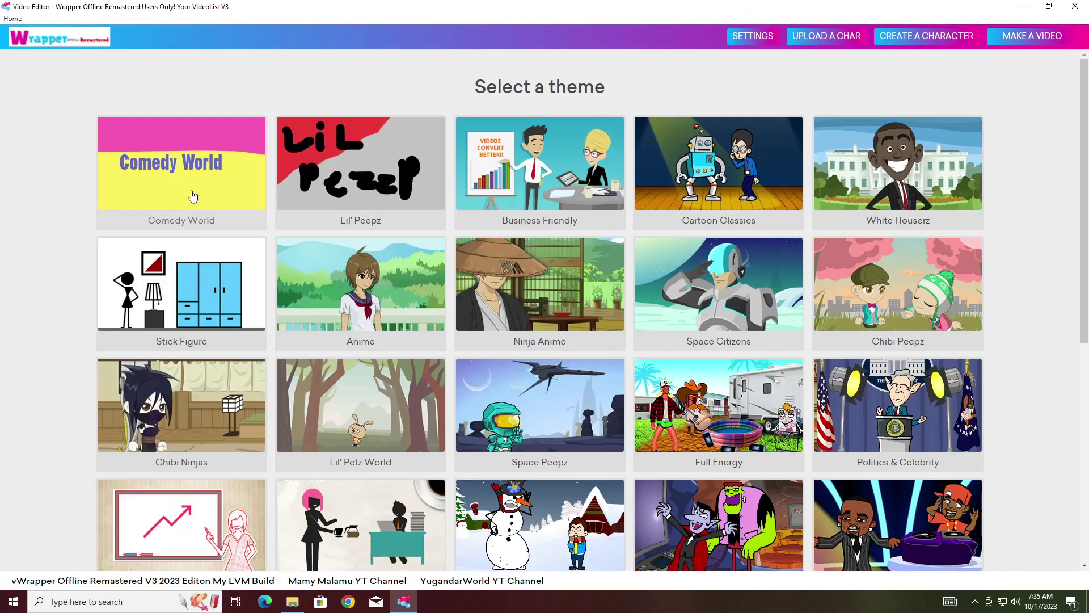
click(193, 196)
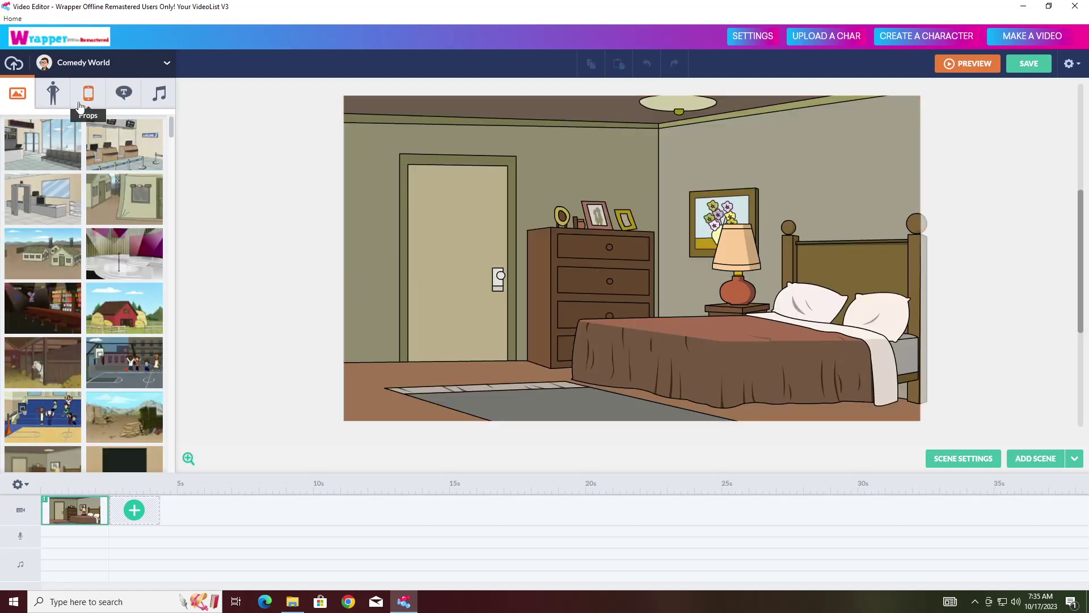
Add the bald yellow-shirted character from the library into the bedroom scene
click(60, 98)
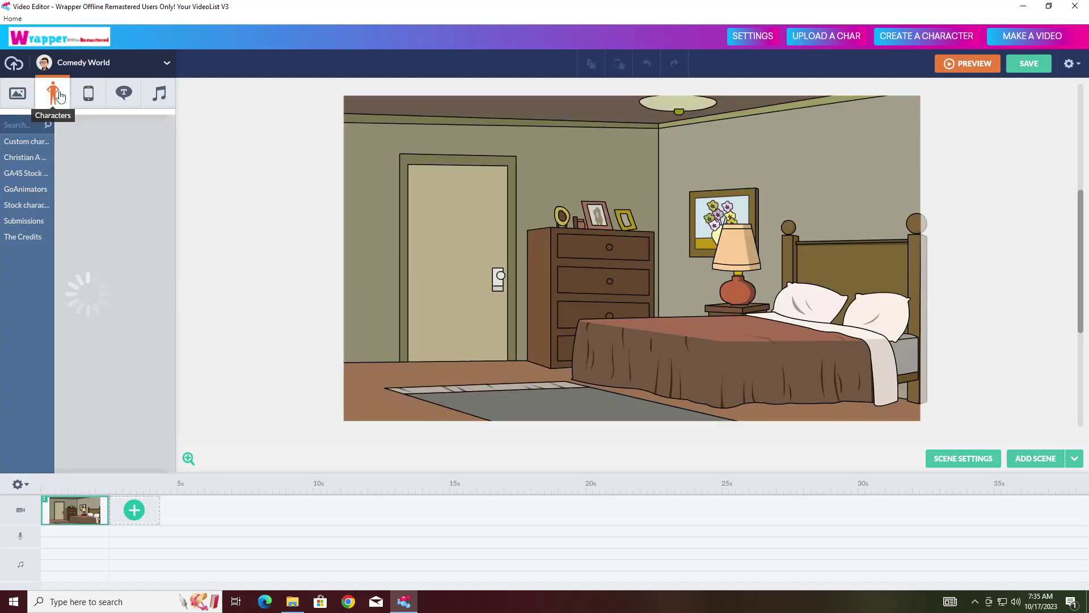
mouse_move(74, 195)
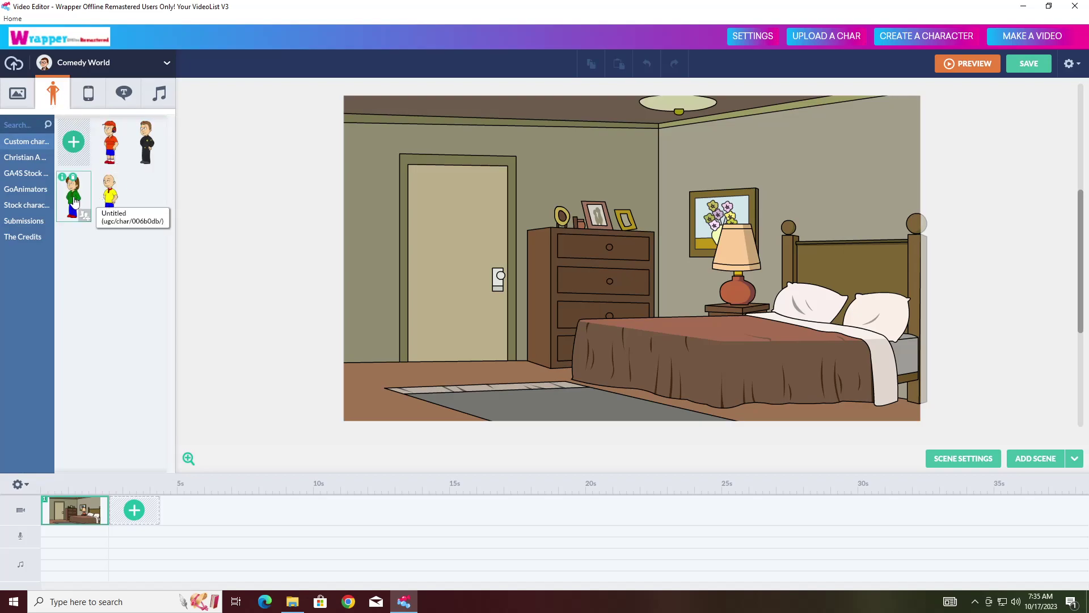
click(110, 194)
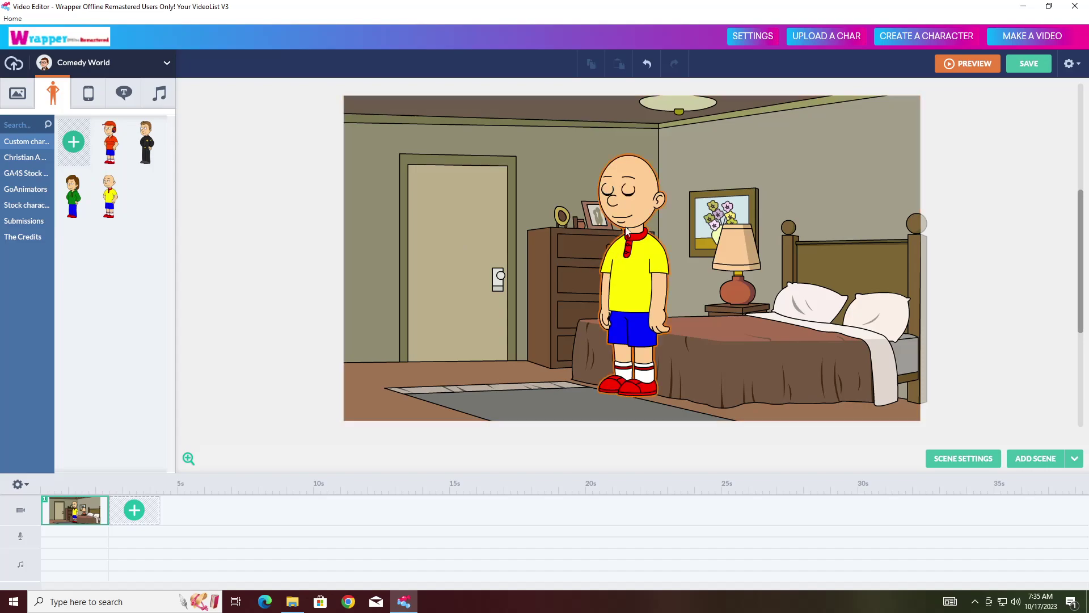
click(642, 223)
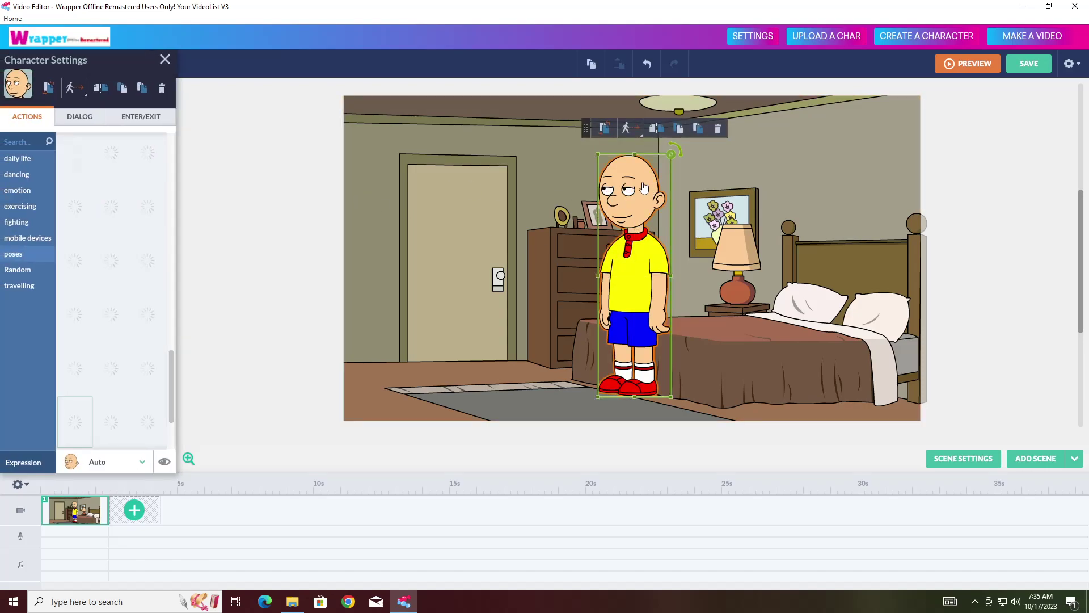
click(285, 190)
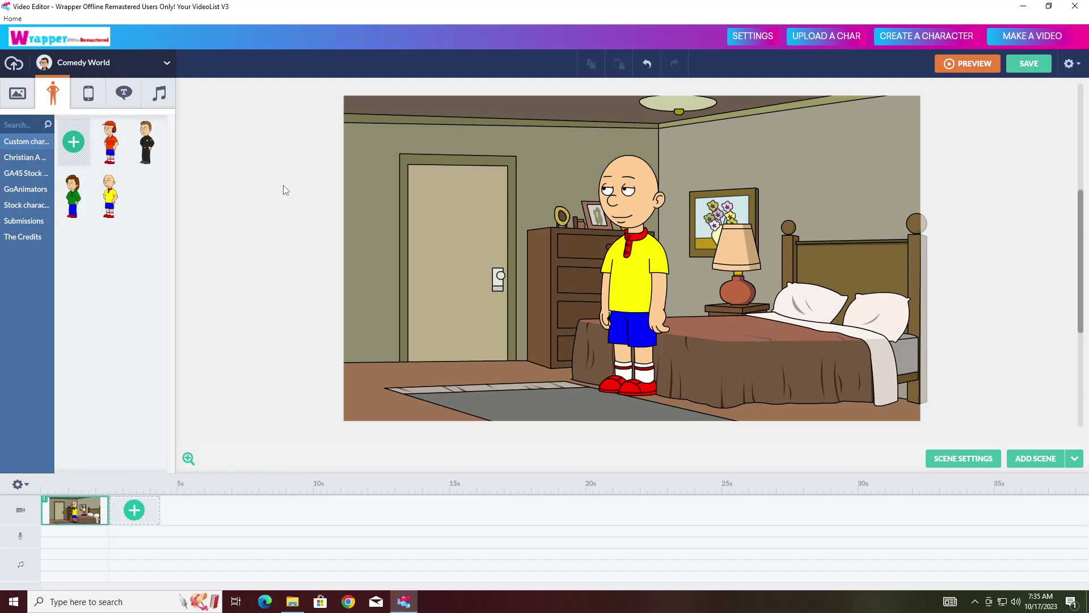
drag(286, 260, 279, 237)
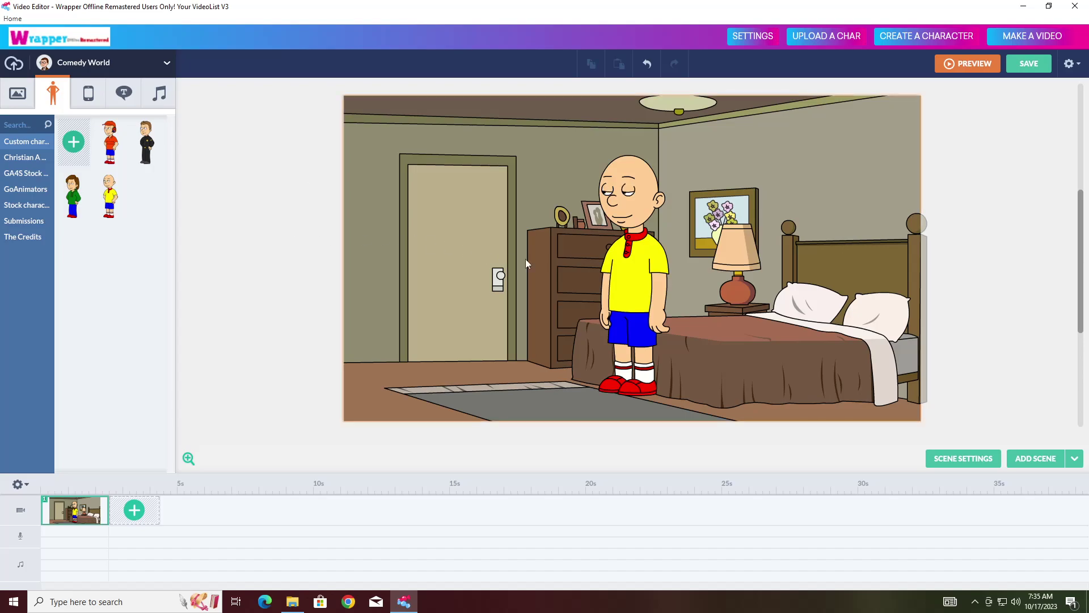
Select the bald character on stage to bring up its settings for dialogue
click(630, 284)
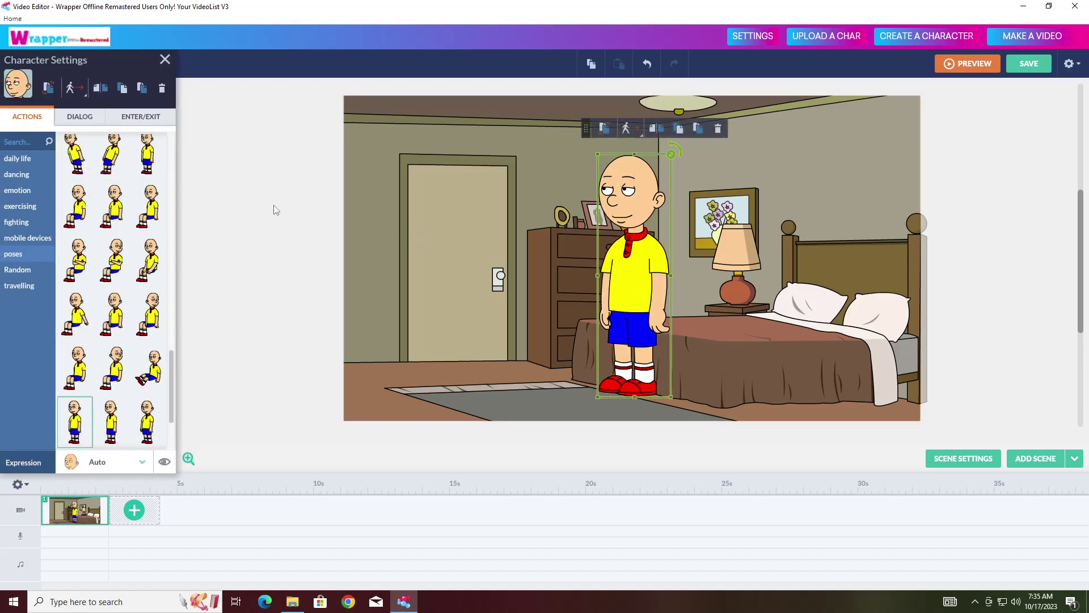
click(286, 240)
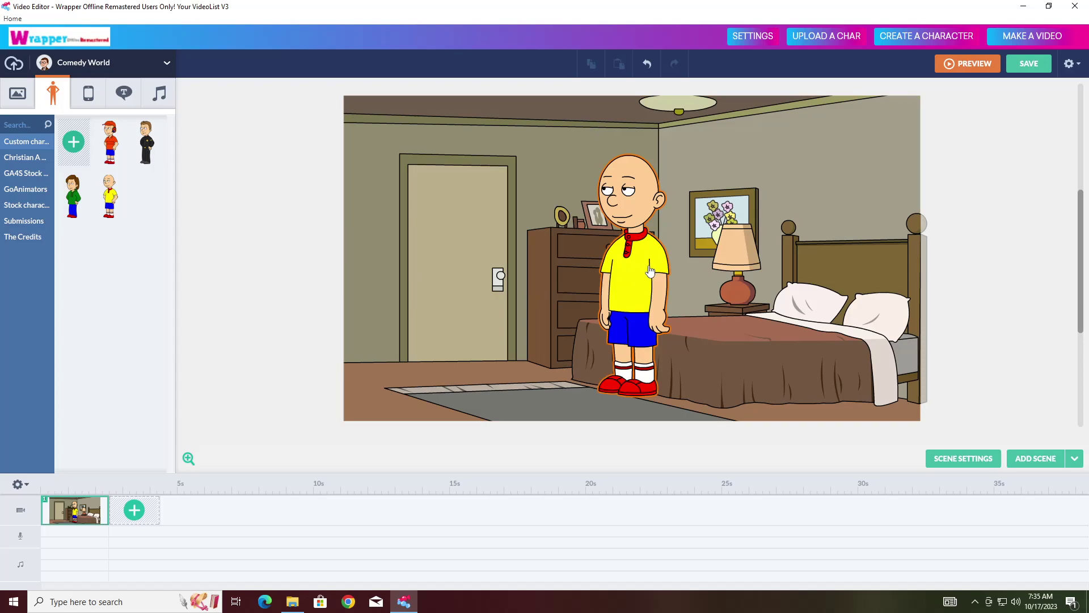
click(608, 288)
Start a text-to-speech line for the bald character with the David voice and type 'This is a Test'
click(80, 117)
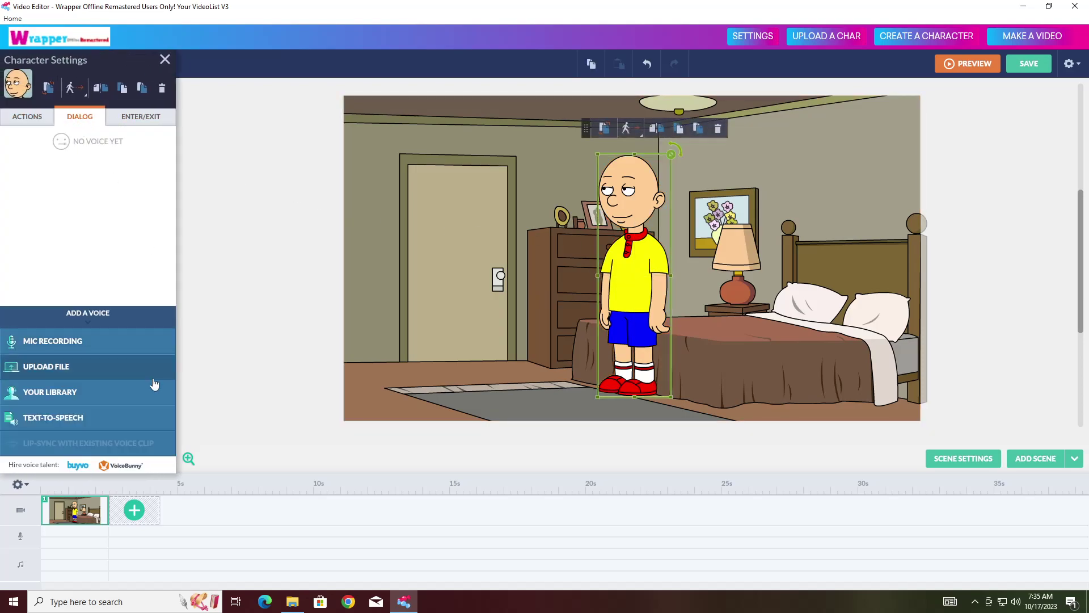
click(134, 417)
click(562, 327)
scroll(583, 400, up, 3)
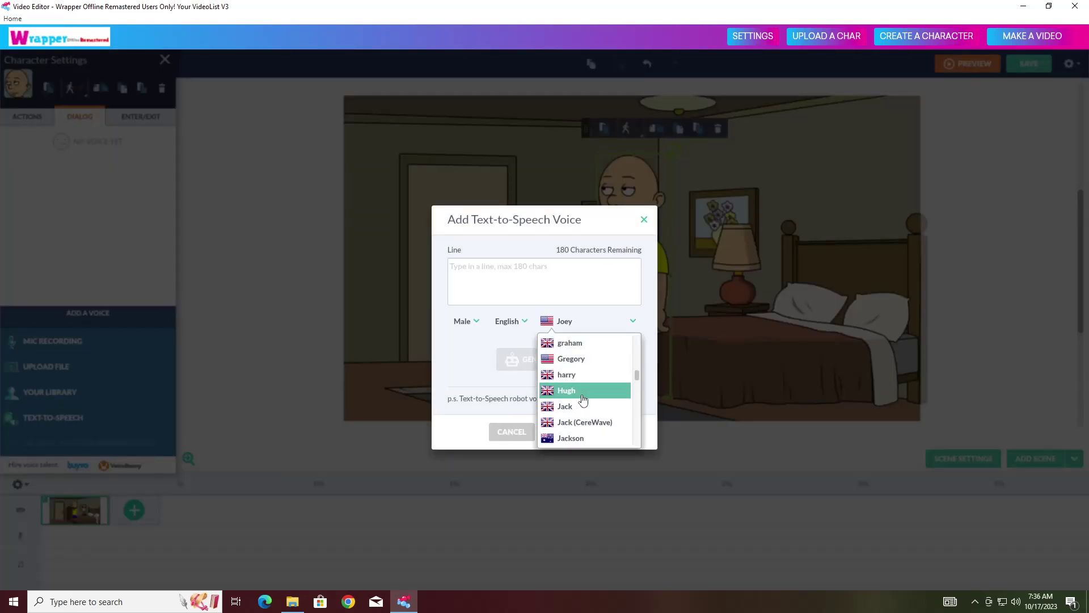
scroll(583, 401, up, 3)
scroll(583, 401, up, 3)
scroll(583, 401, up, 3)
scroll(583, 402, up, 1)
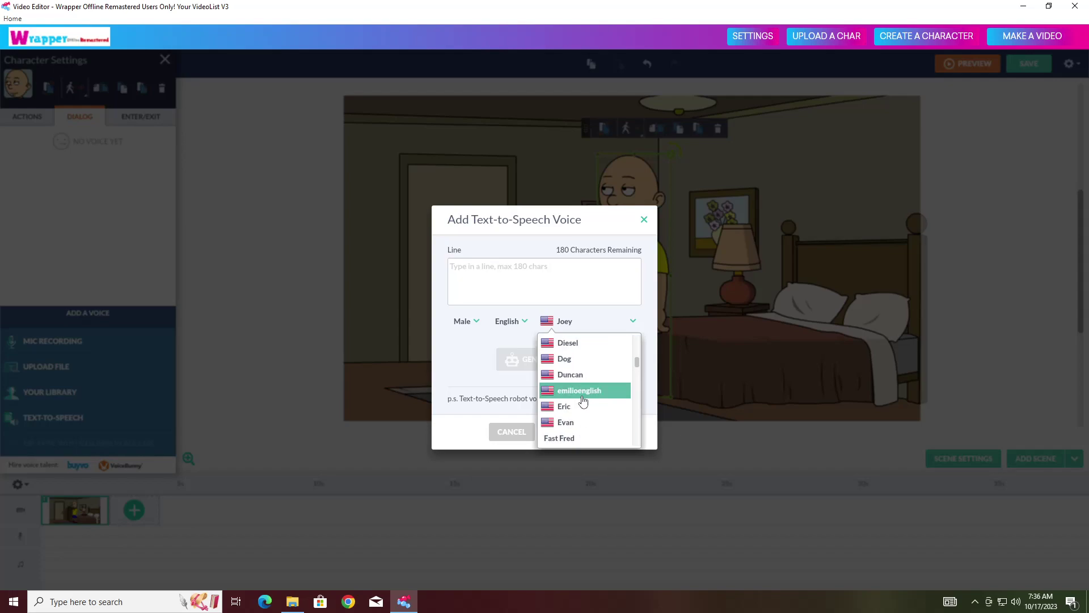
scroll(583, 402, up, 1)
scroll(583, 400, down, 1)
scroll(583, 400, down, 1)
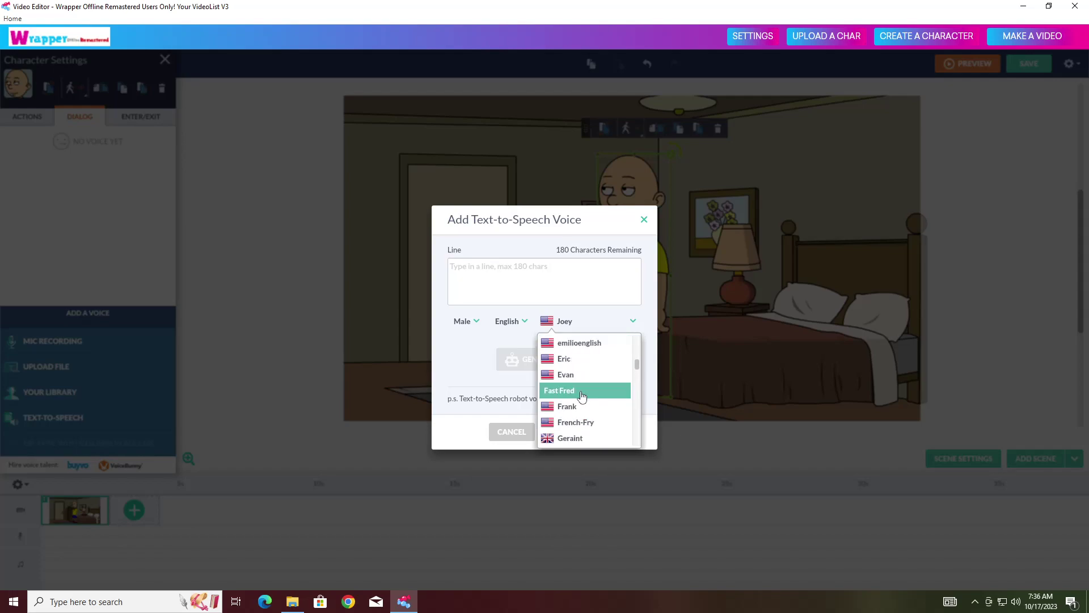
scroll(581, 397, up, 4)
click(579, 406)
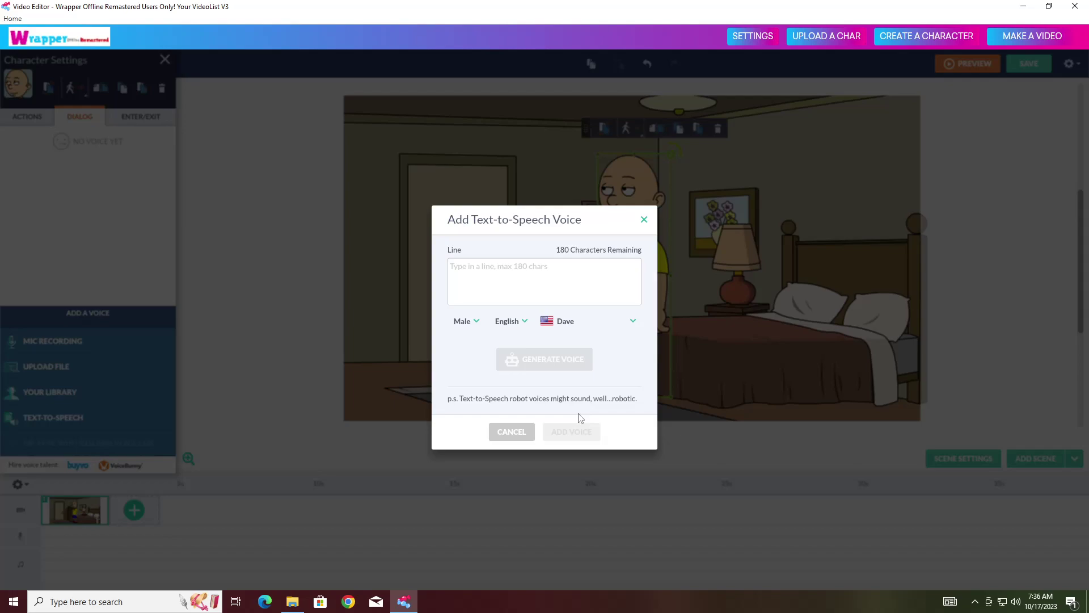
click(583, 324)
click(580, 370)
text(This is a Test)
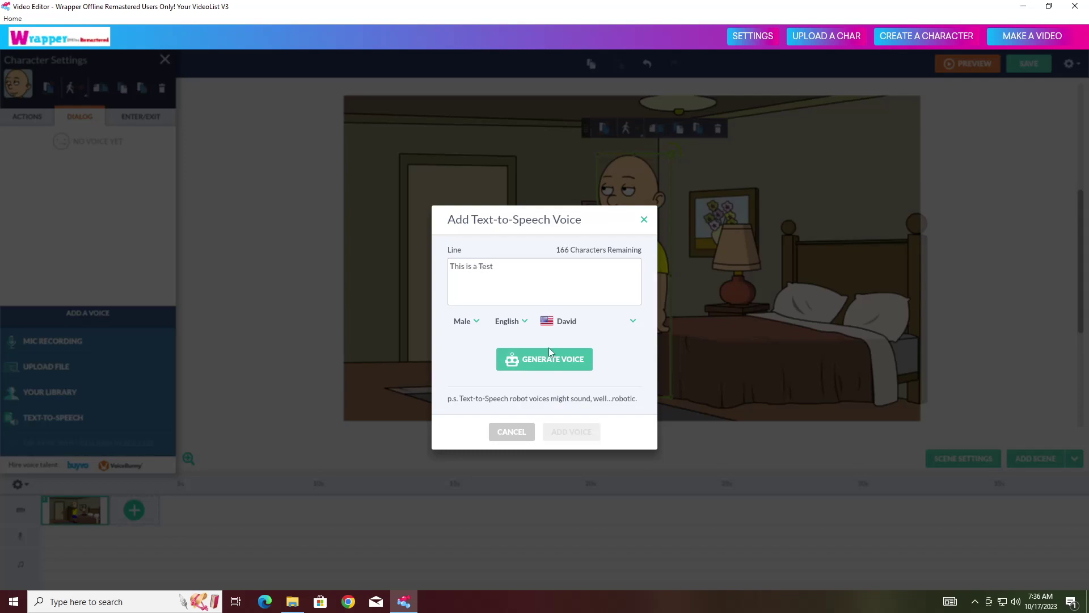
Attempt to generate the voice, dismiss the error and close the text-to-speech window
click(549, 356)
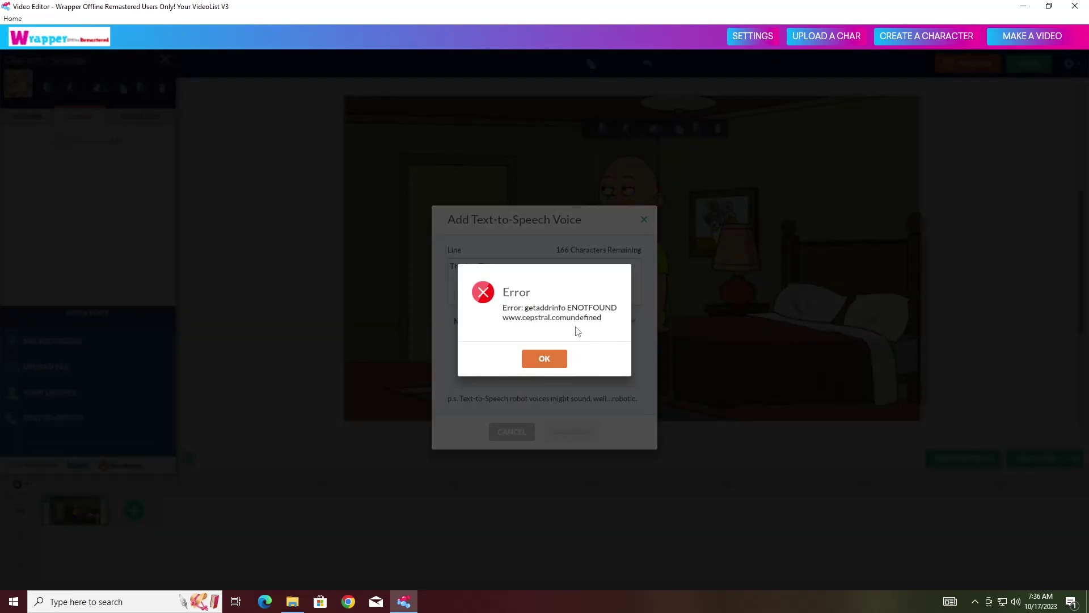
click(547, 358)
click(558, 367)
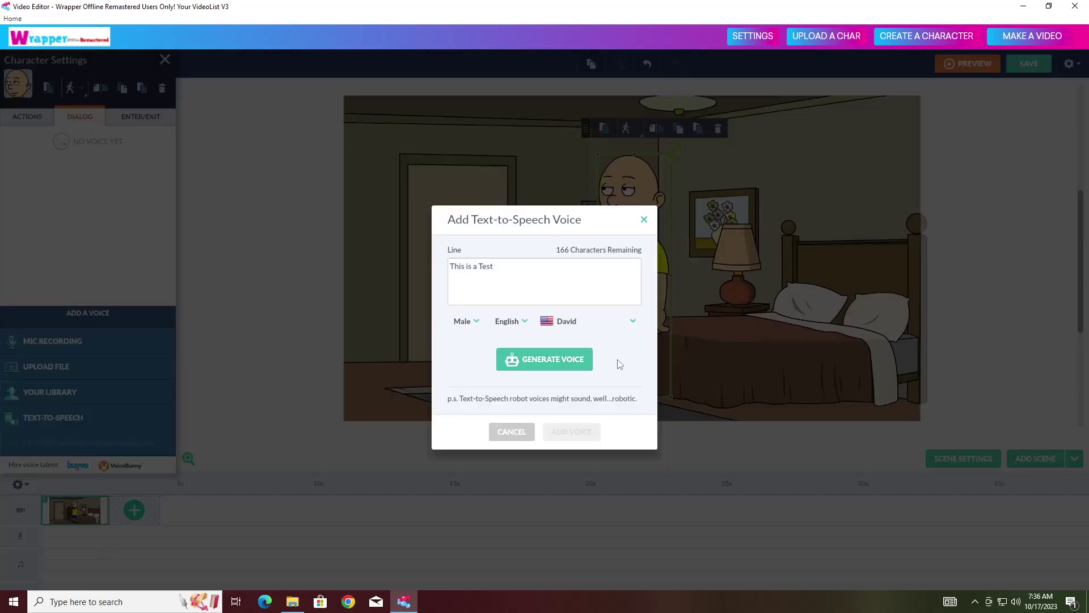
click(642, 221)
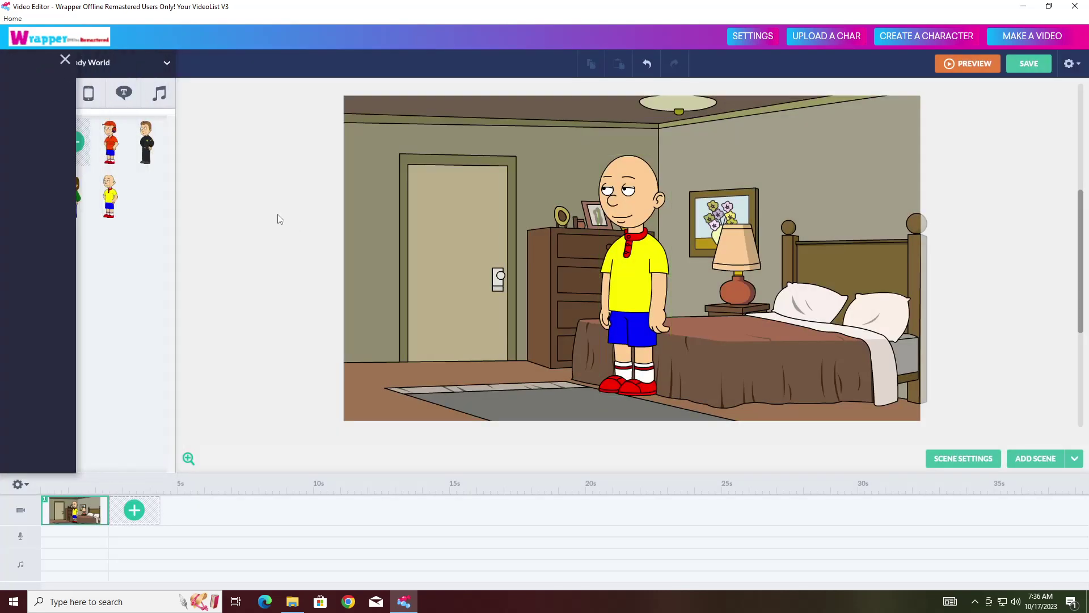
click(623, 267)
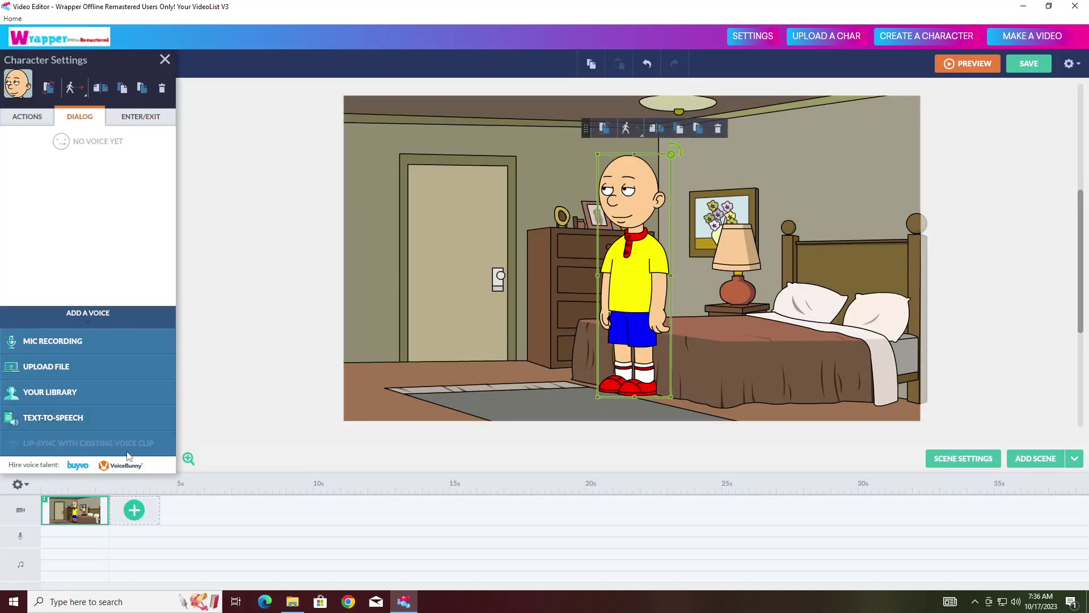
click(114, 426)
click(584, 322)
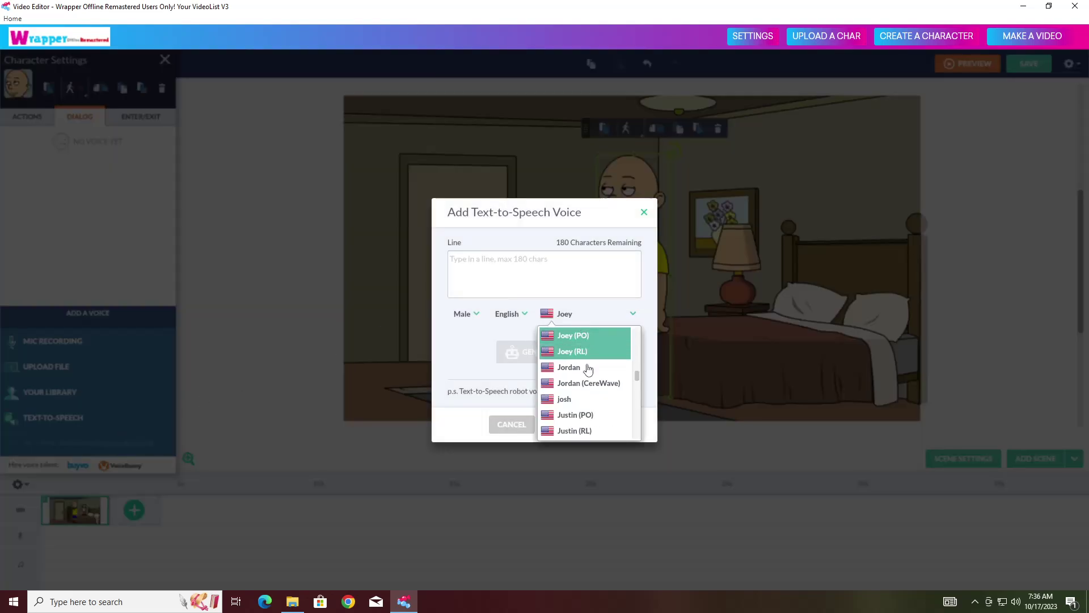
scroll(587, 369, down, 2)
scroll(588, 366, down, 1)
scroll(588, 364, down, 1)
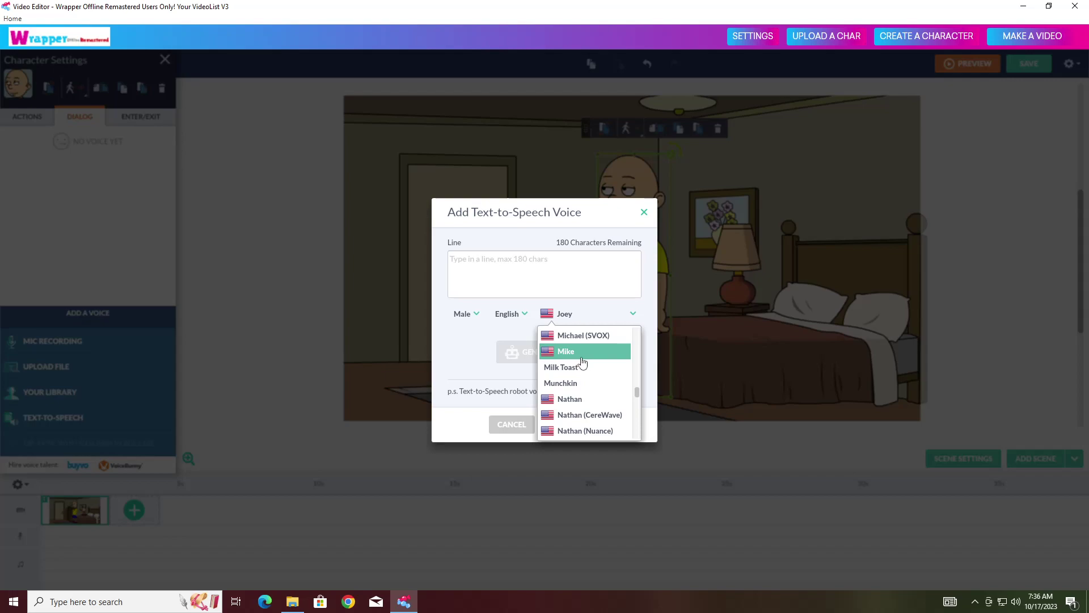
click(474, 347)
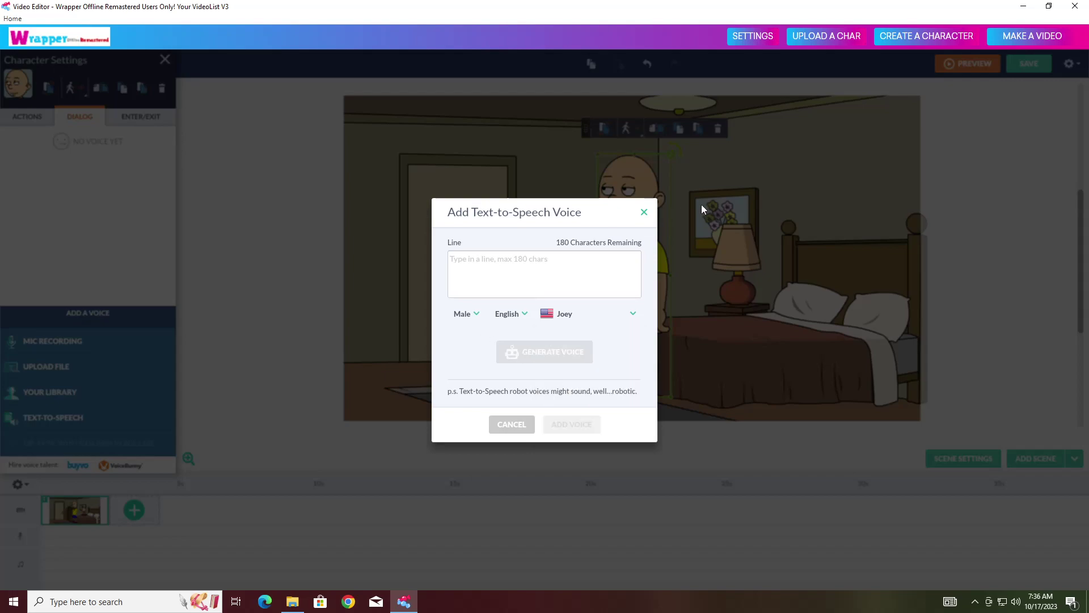
click(645, 211)
click(285, 231)
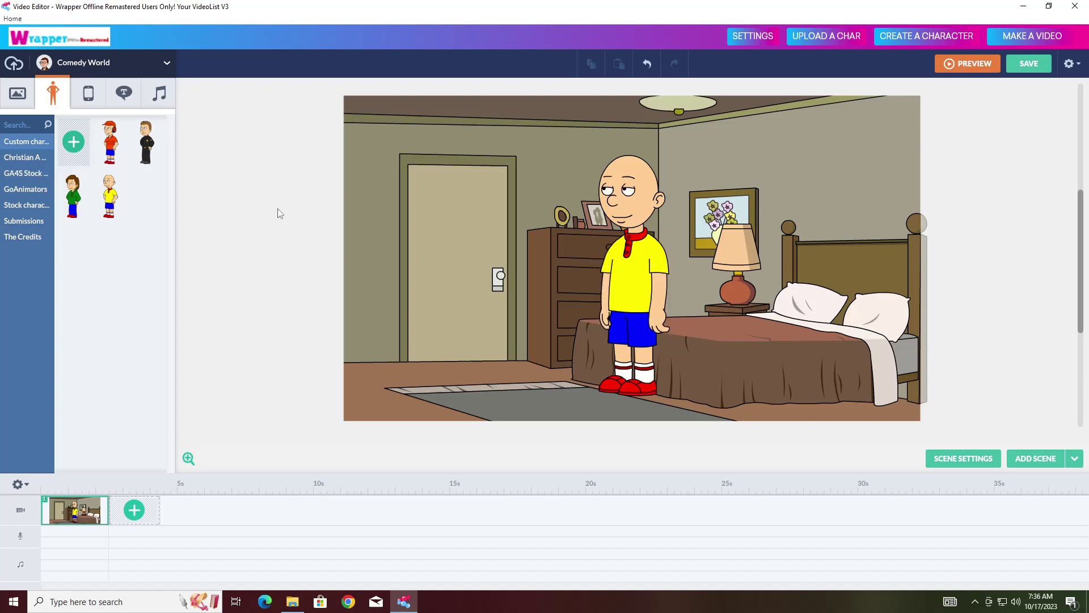
Place the red-cap character left and the black-suited character right of the bald character
drag(241, 267, 273, 304)
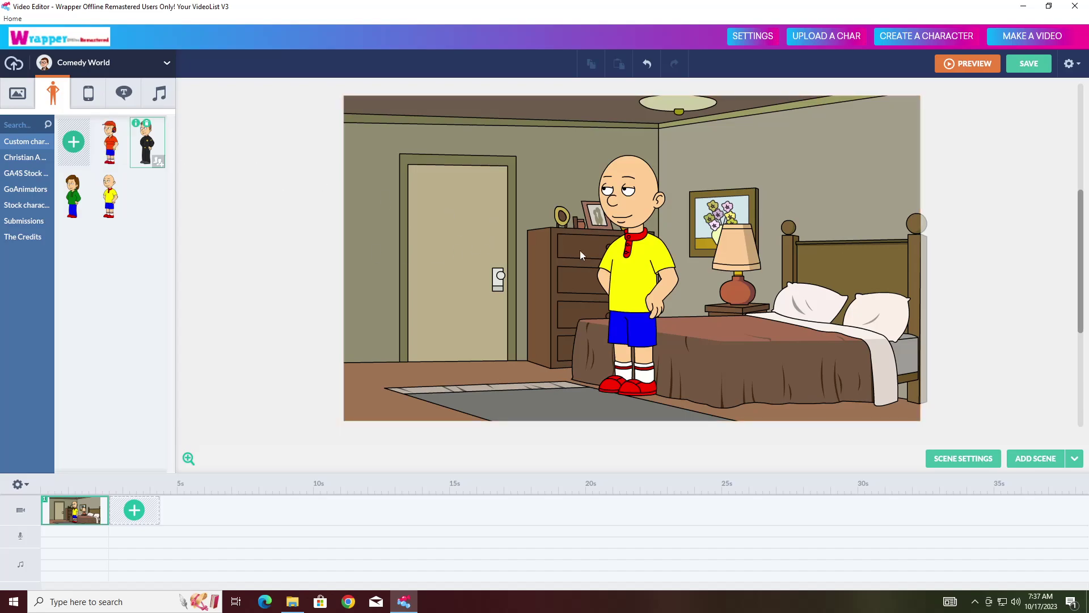
drag(581, 254, 457, 254)
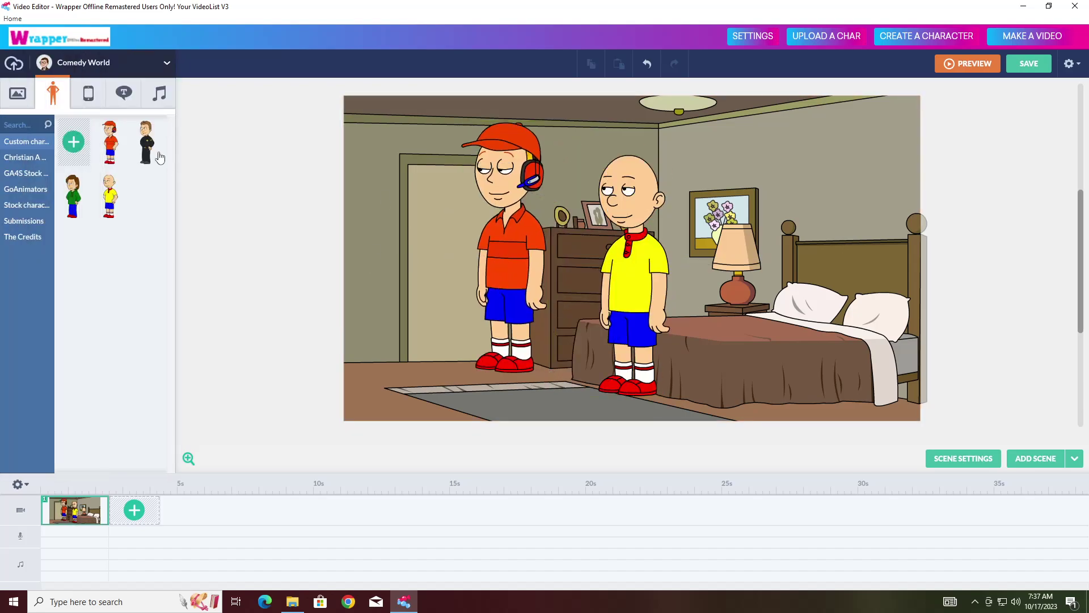
drag(147, 142, 594, 249)
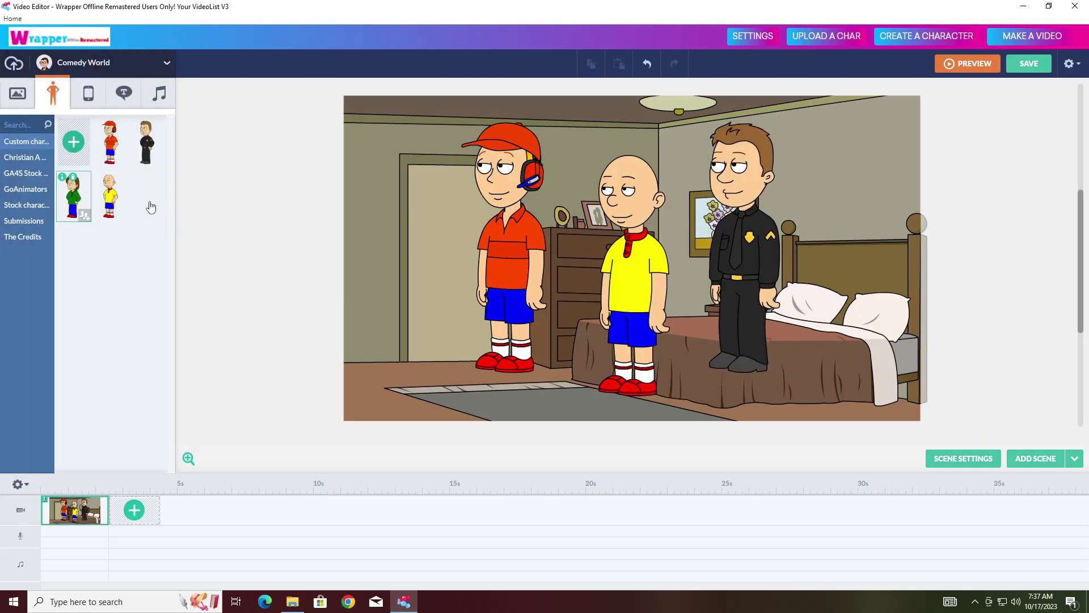
Place the green-hoodie character at far left and move the black-suited character right toward the bed
mouse_move(74, 196)
mouse_down()
mouse_move(591, 274)
mouse_move(411, 290)
mouse_up()
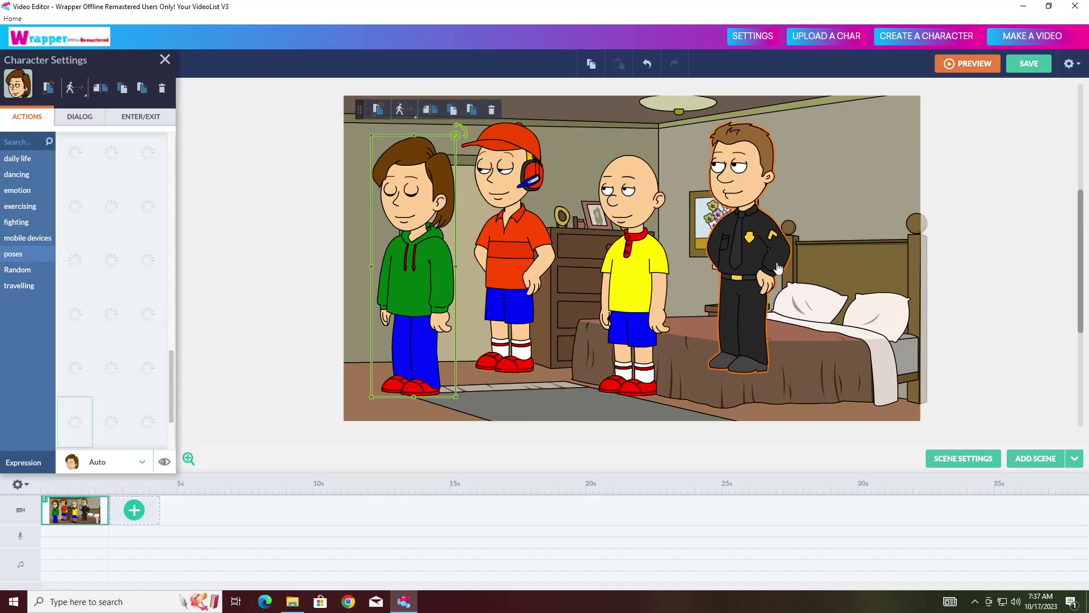
drag(777, 269, 824, 307)
click(975, 202)
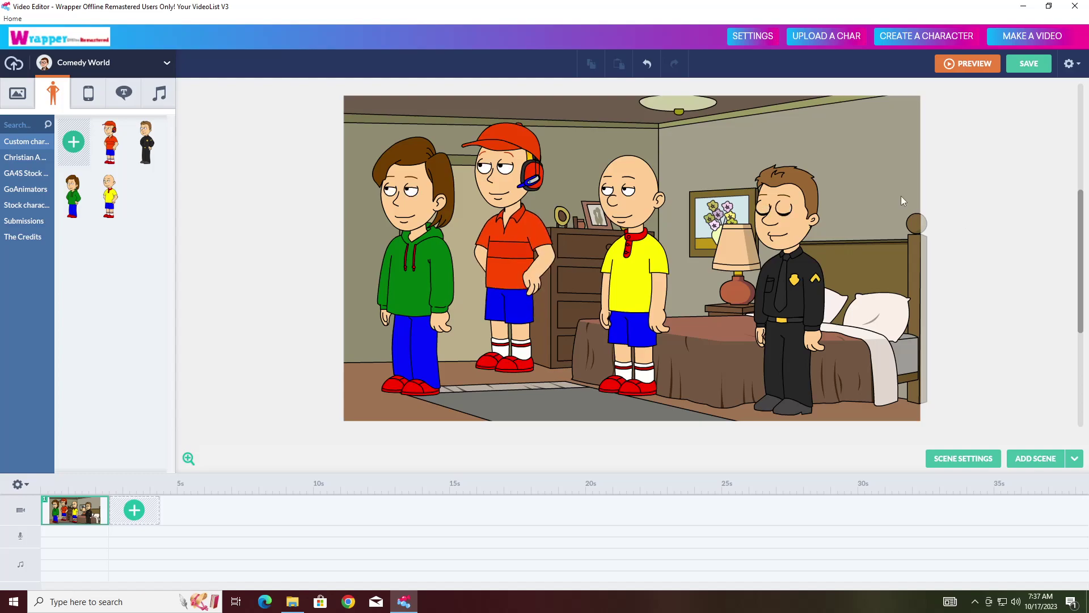
Select then deselect the green-hoodie character, leaving all four standing in the bedroom
click(432, 215)
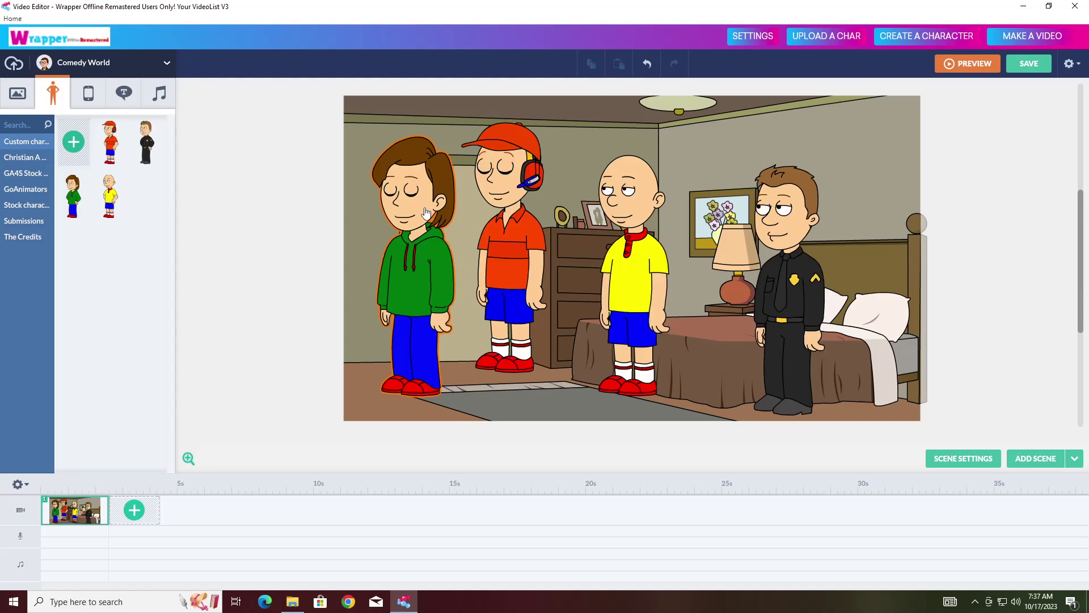
click(229, 232)
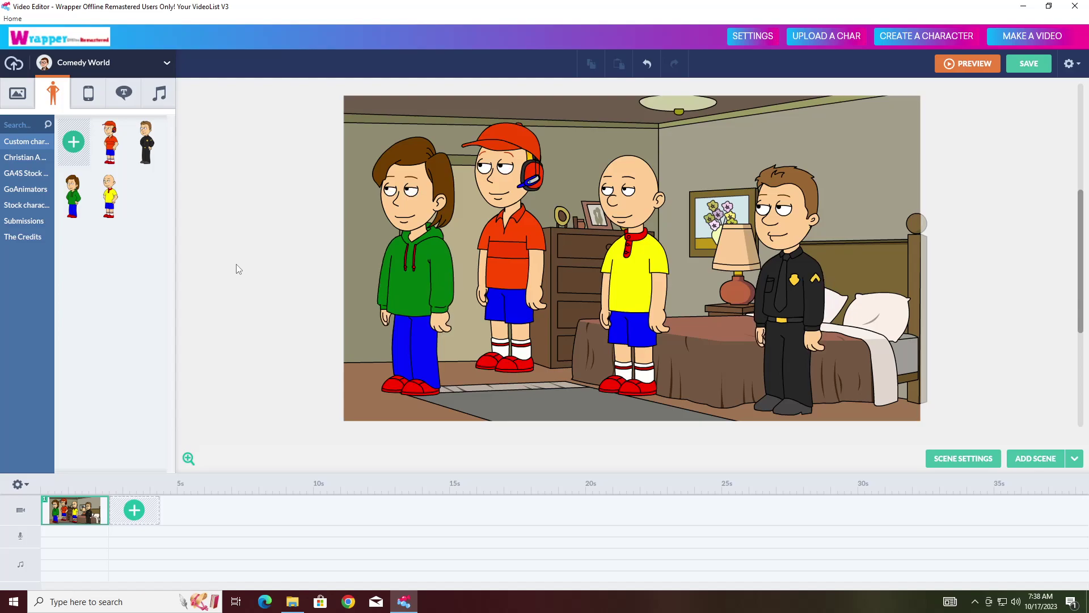
mouse_move(257, 258)
mouse_down()
mouse_move(236, 213)
mouse_move(271, 283)
mouse_up()
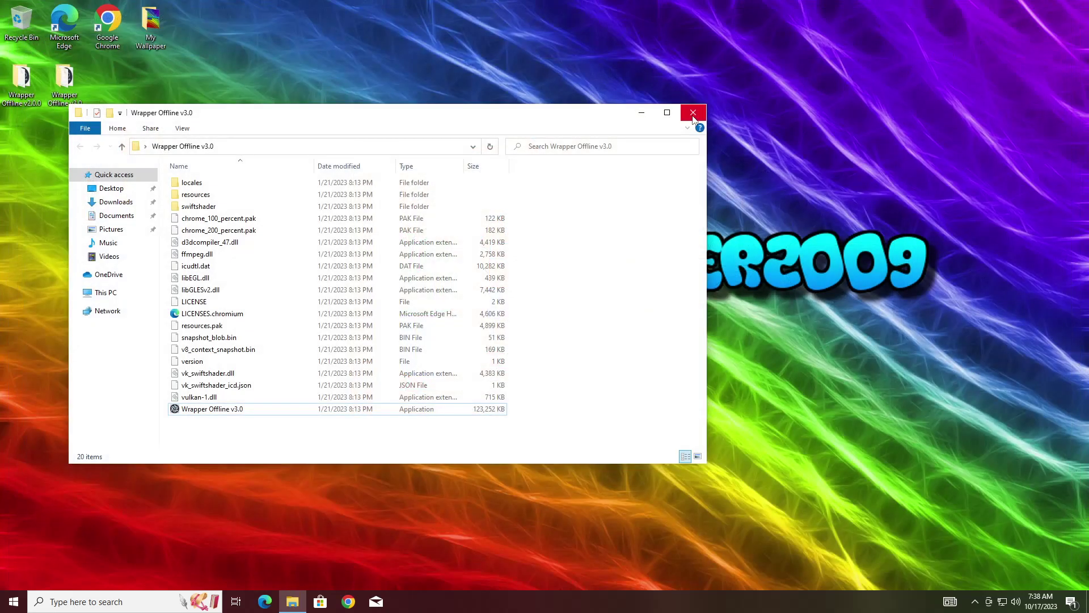
Close the editor, leave VMware full-screen mode, and bring the OBS window back on the host
click(694, 114)
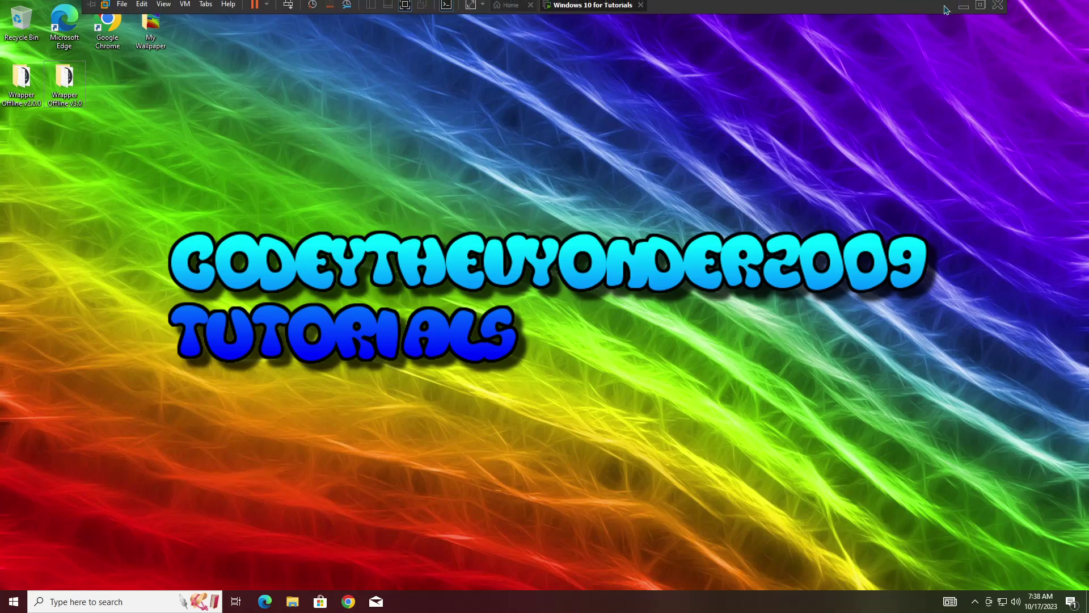
click(981, 9)
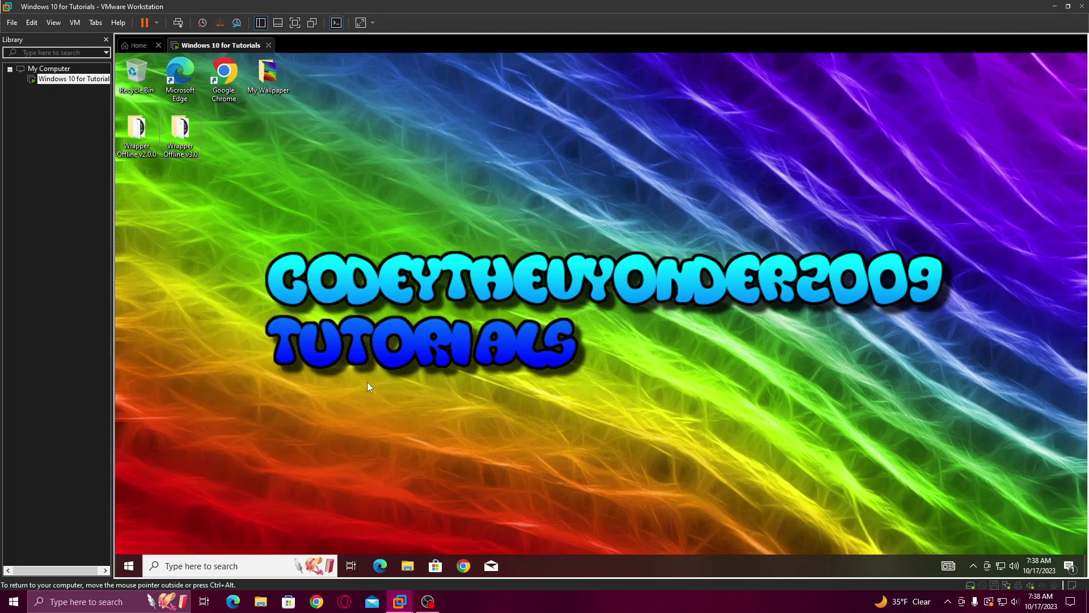
click(428, 602)
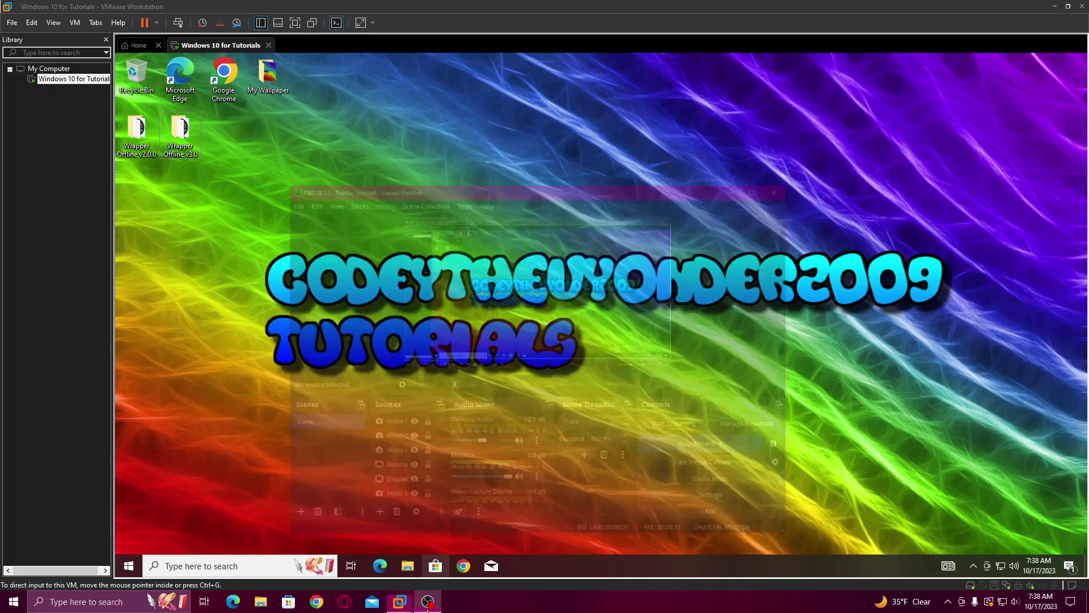